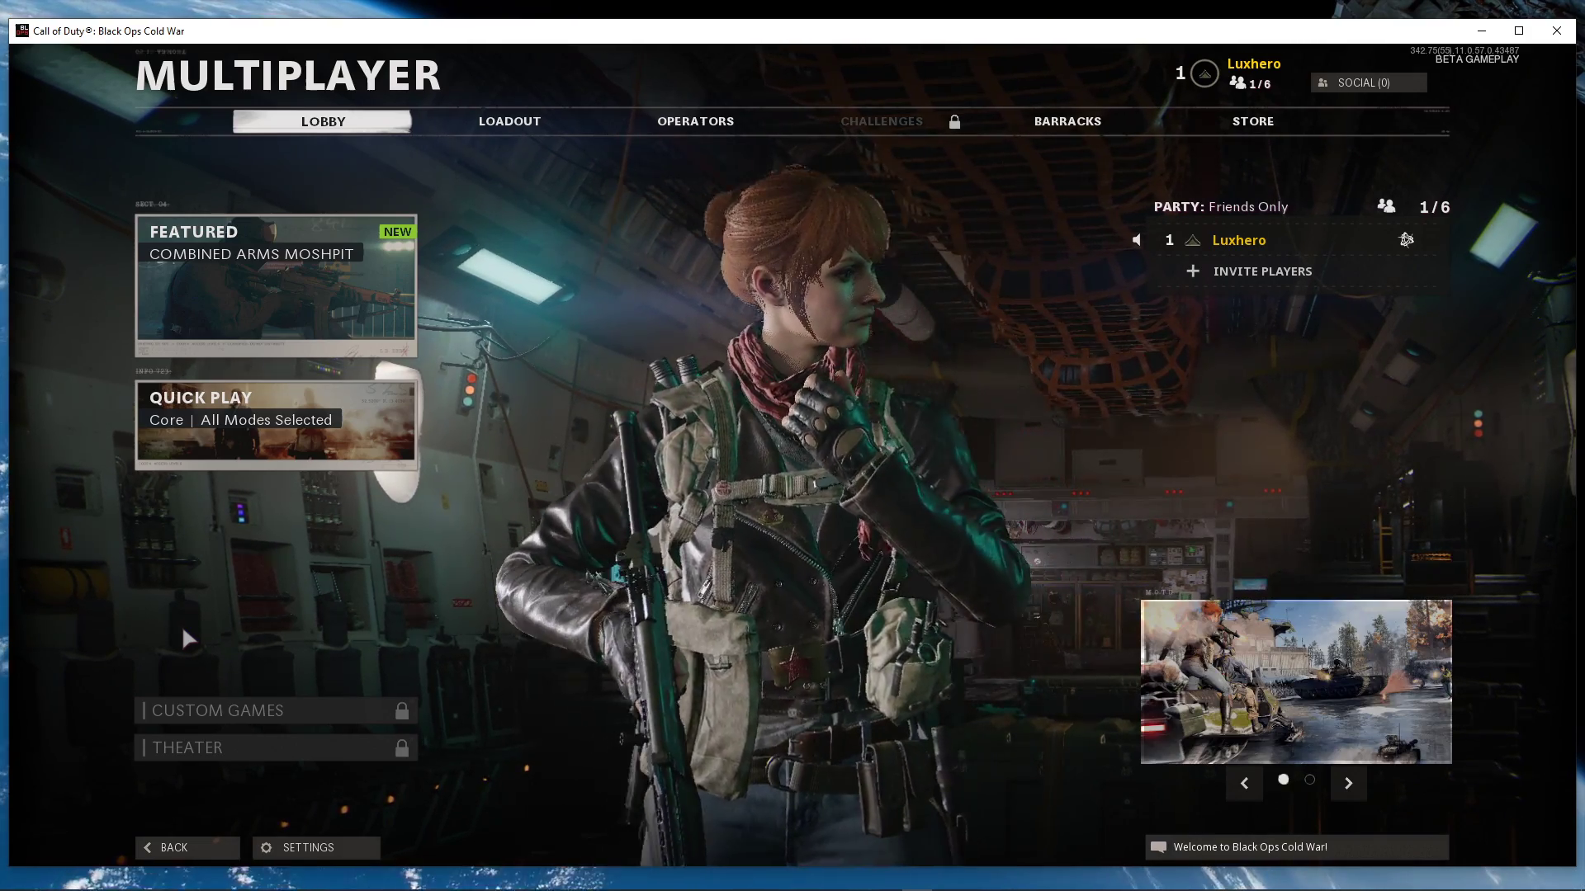
Step: Open the game's graphics settings and select Windowed as the Display Mode
left_click(304, 848)
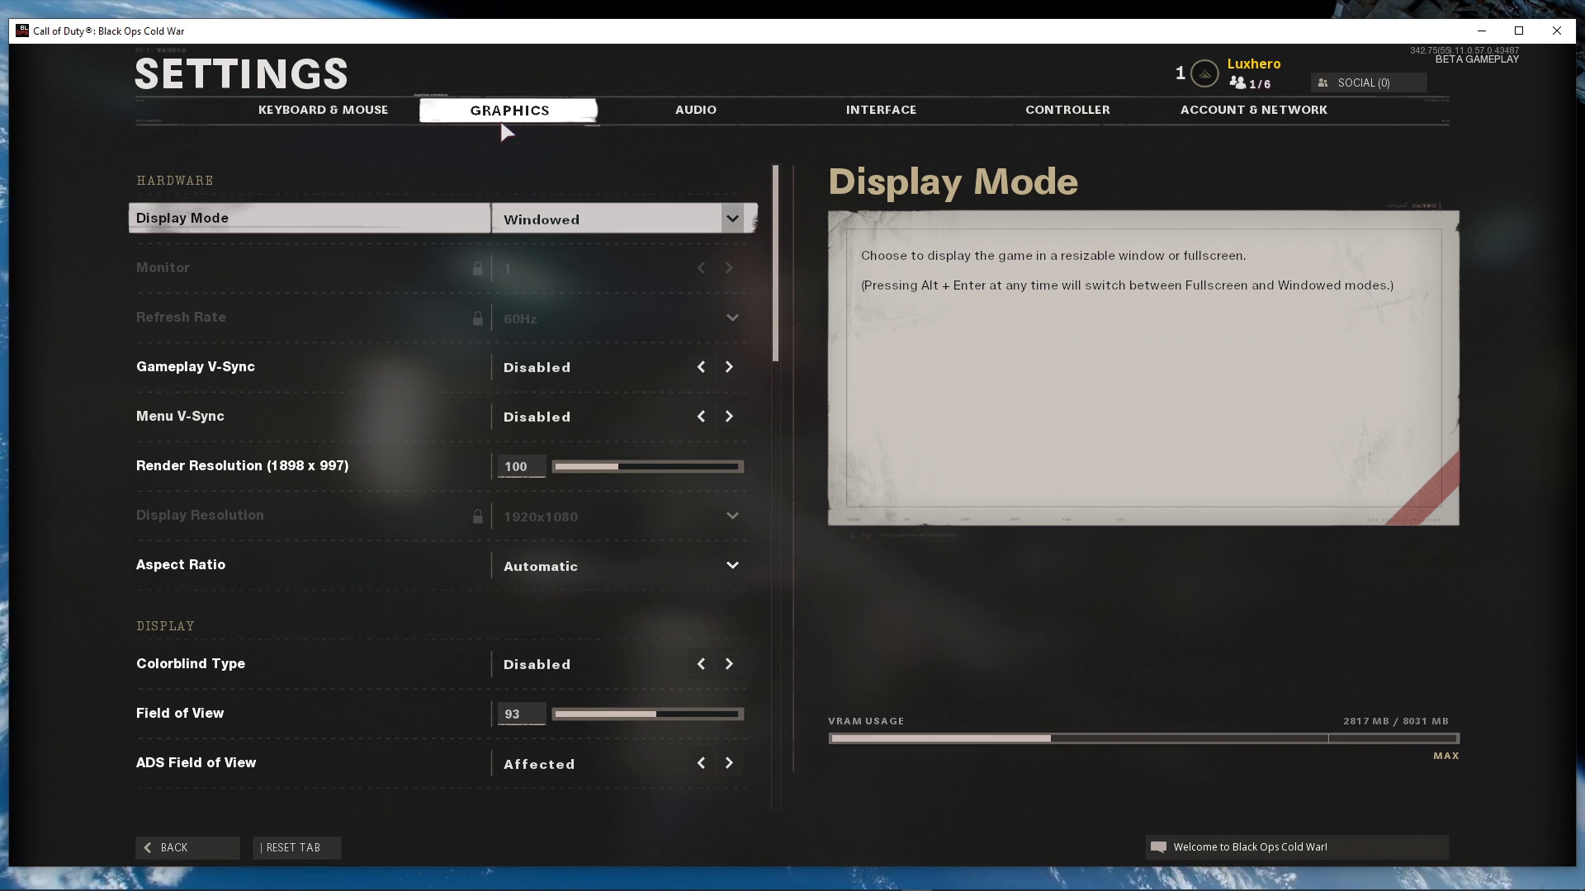
left_click(743, 221)
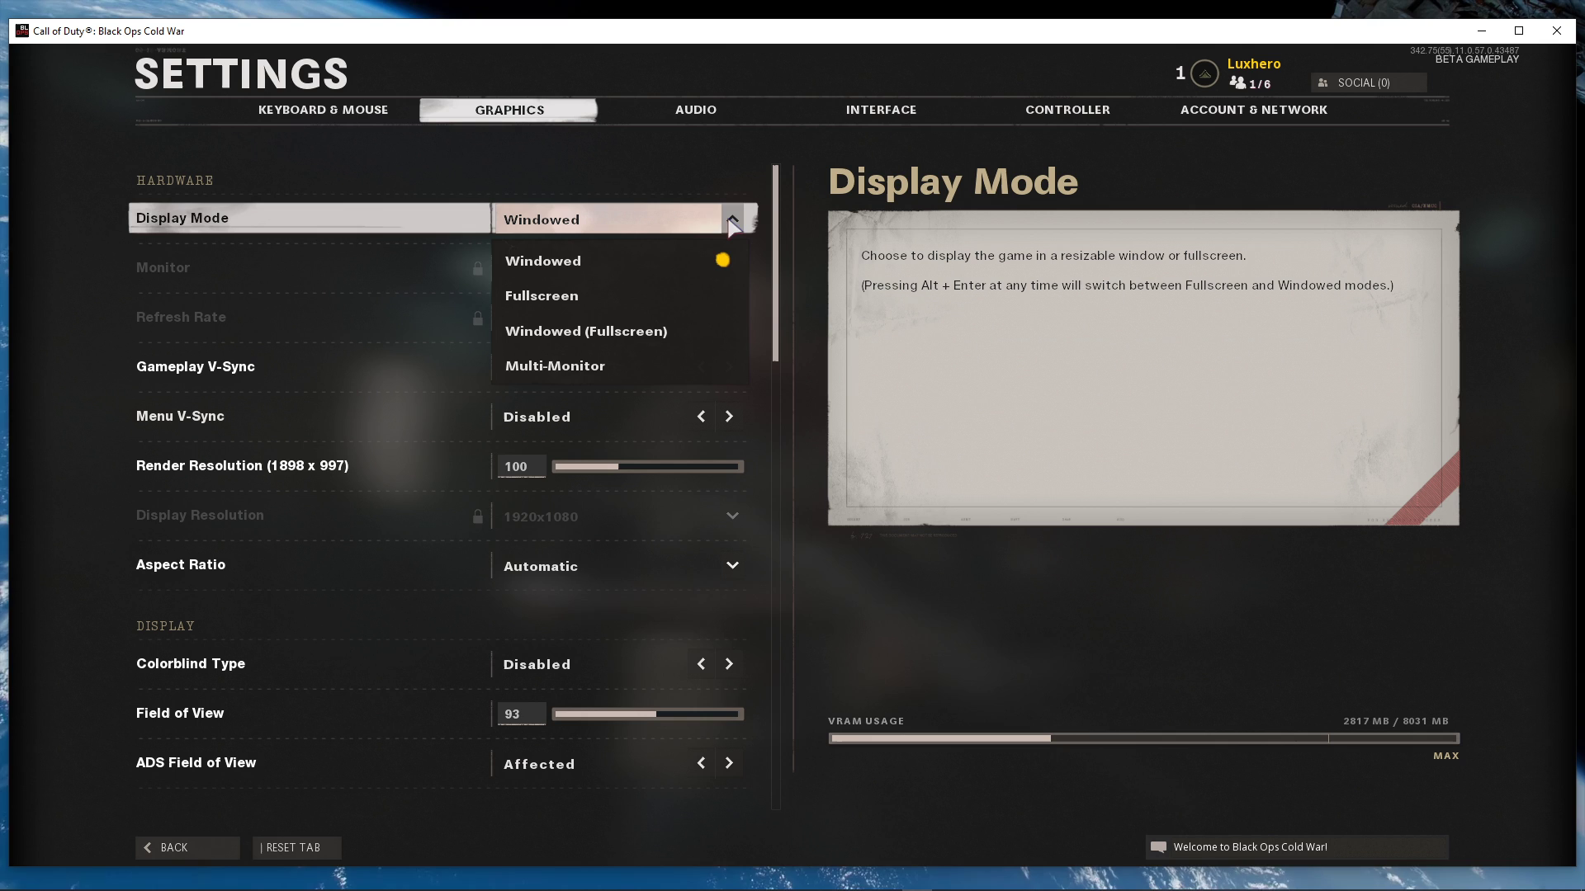
left_click(580, 260)
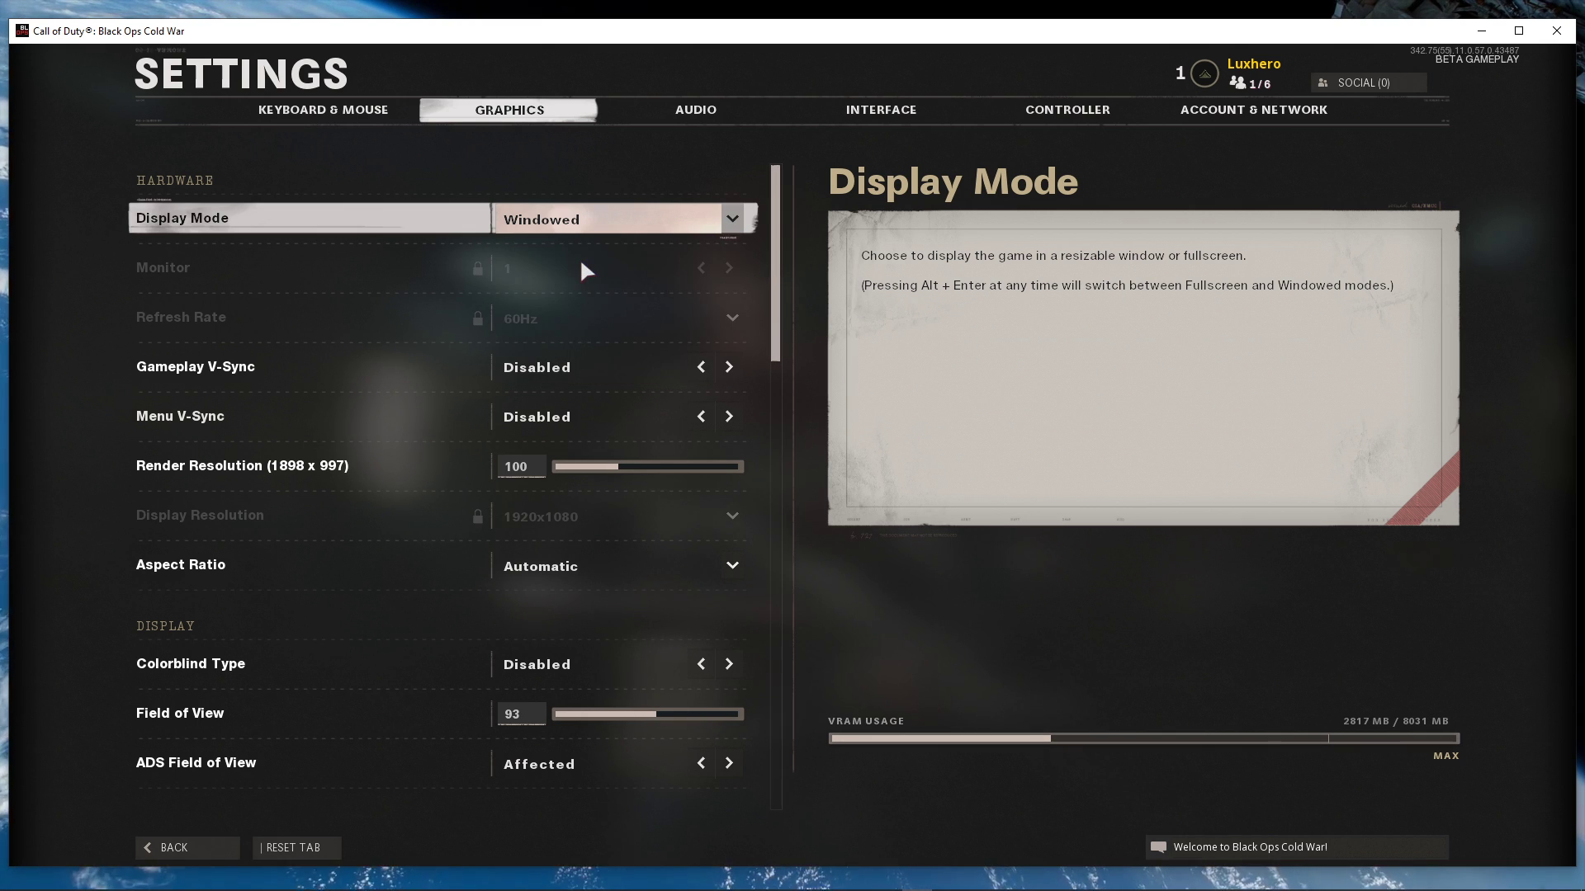
Step: Keep the render resolution at 100, set the Field of View to 97, and apply the graphics changes
scroll(776, 216, "down", 1)
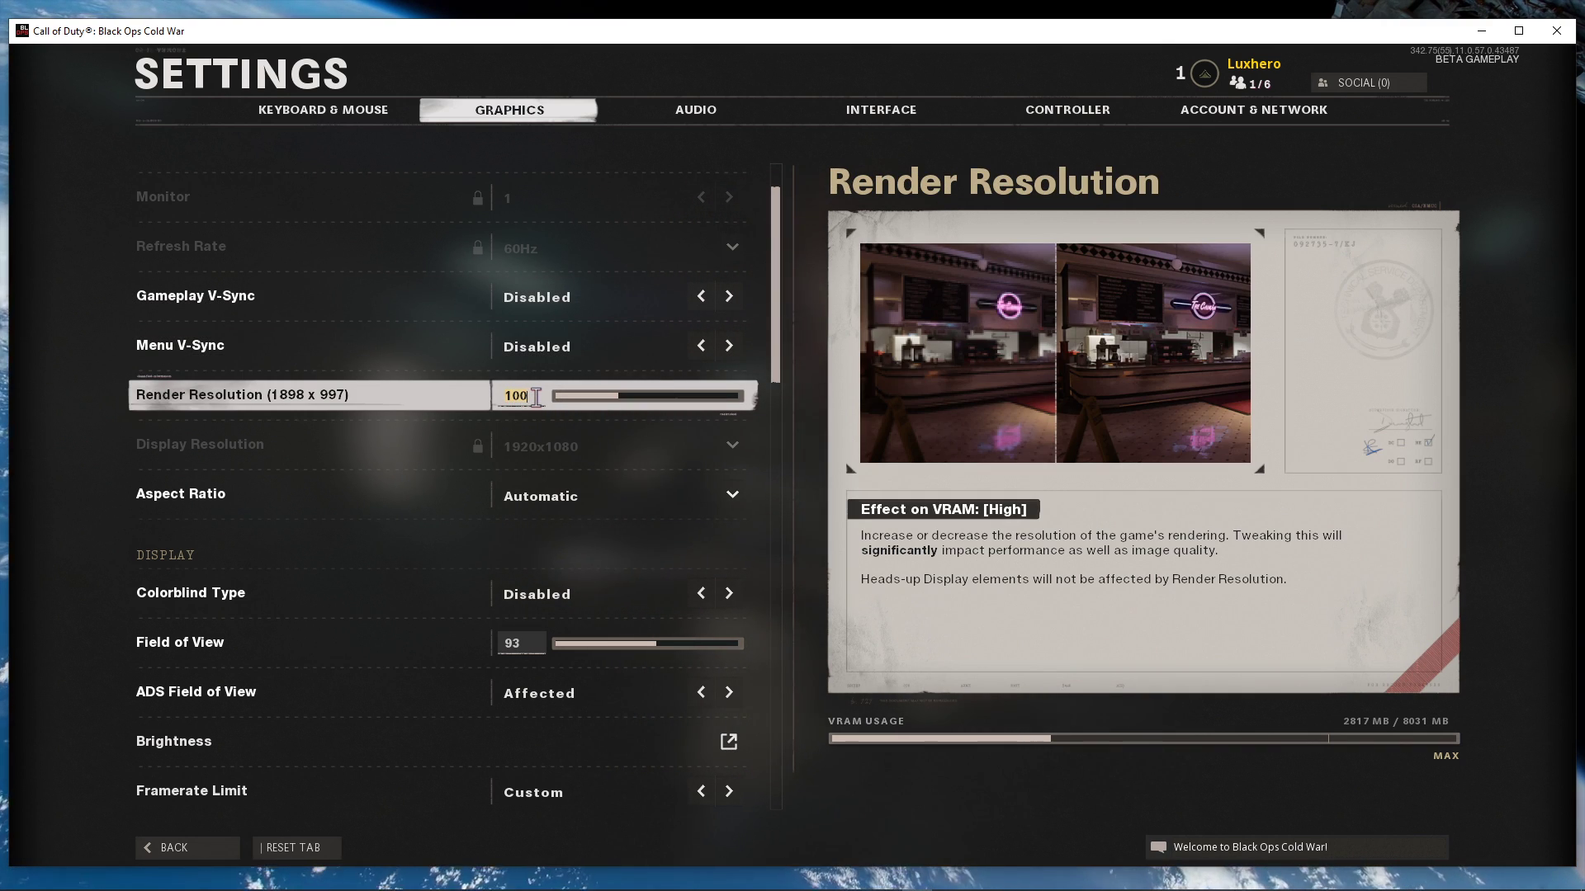
key("BackSpace")
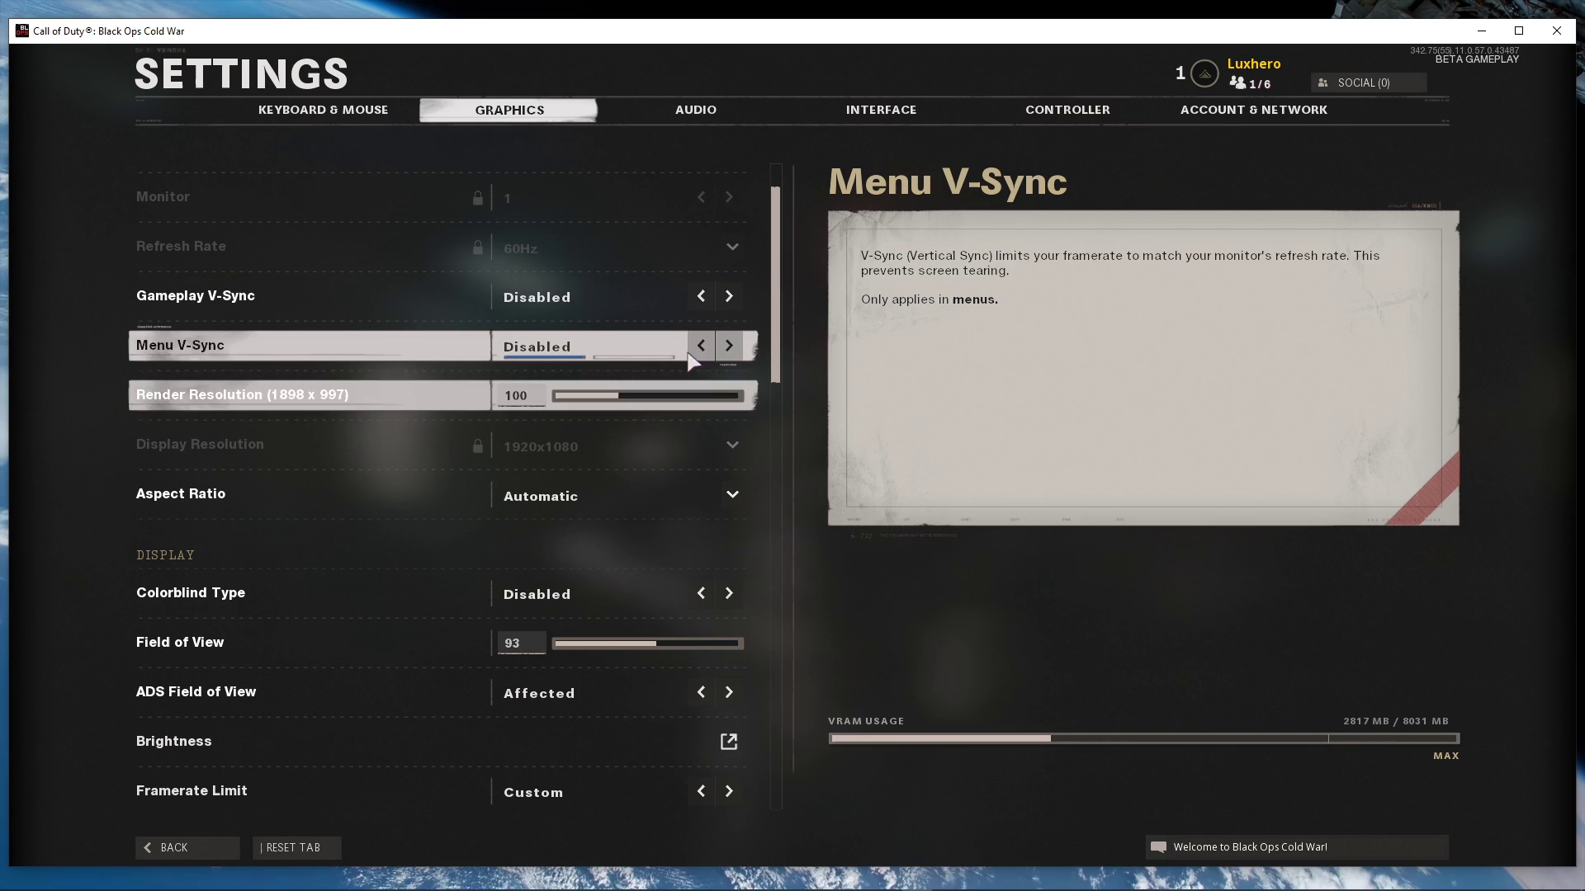
scroll(784, 333, "down", 2)
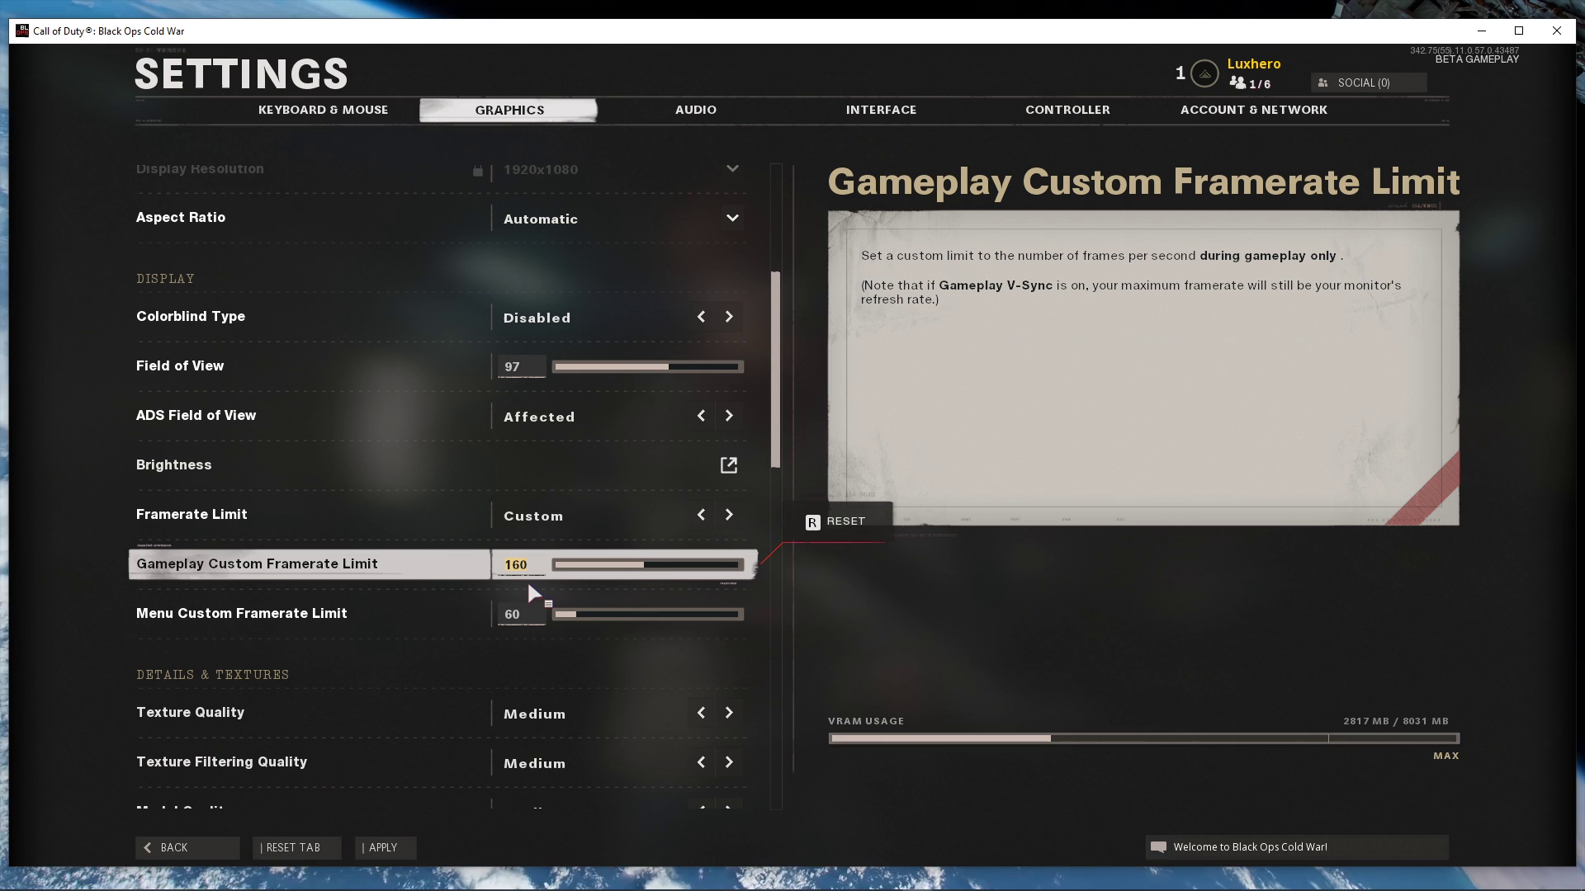
left_click_drag(774, 429, 774, 553)
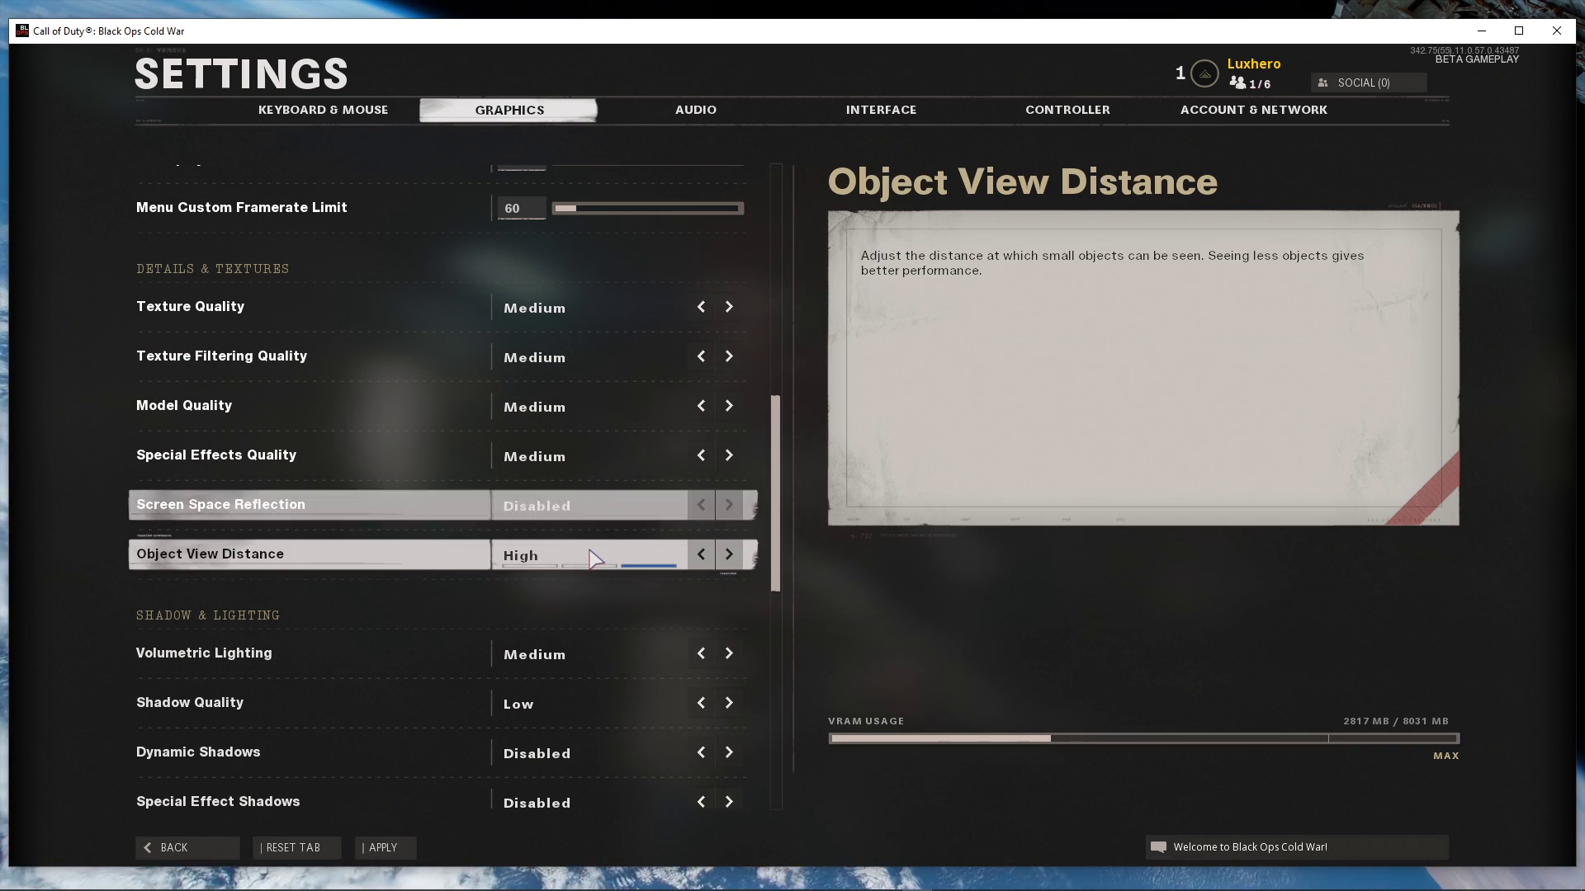
left_click(385, 848)
Step: Set Volumetric Lighting to Low and apply it, and set CPU Priority Management to Manual
scroll(781, 461, "down", 7)
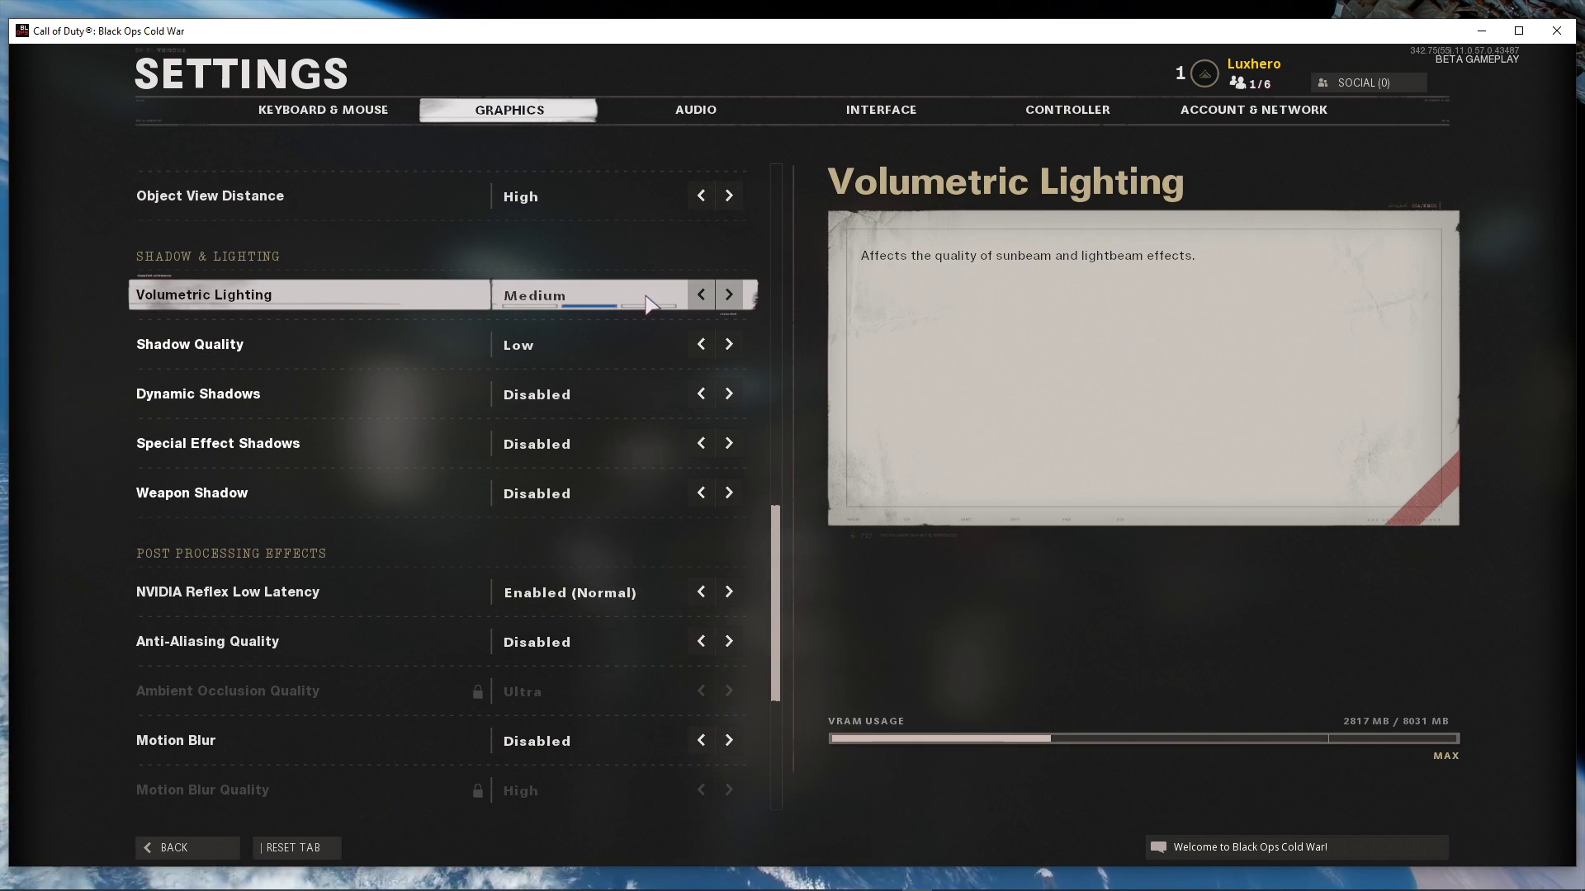
left_click(700, 295)
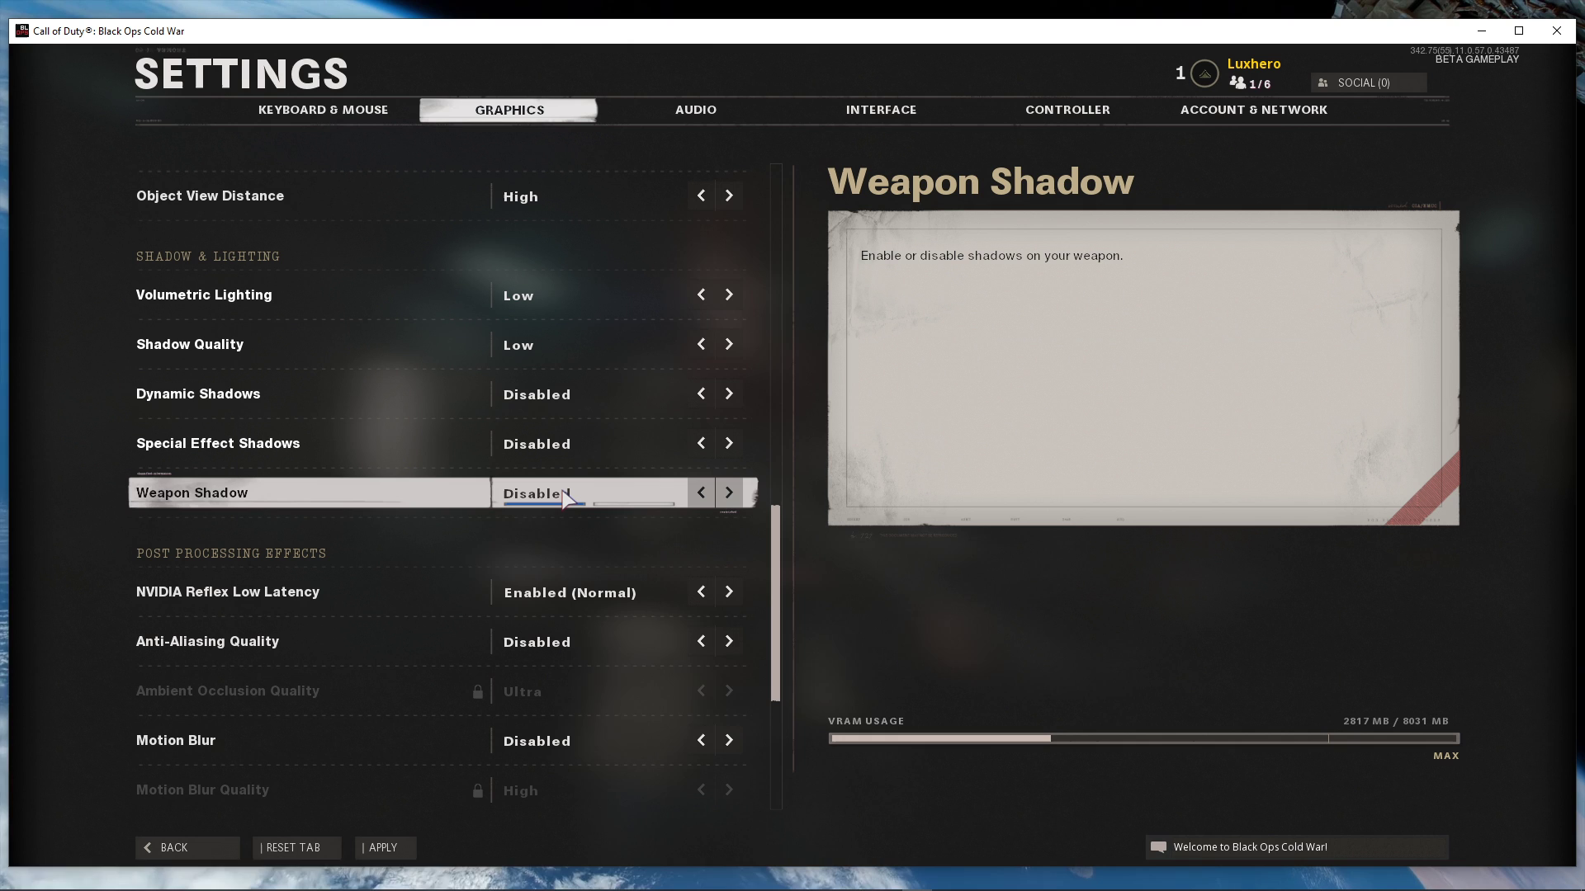
scroll(776, 542, "down", 5)
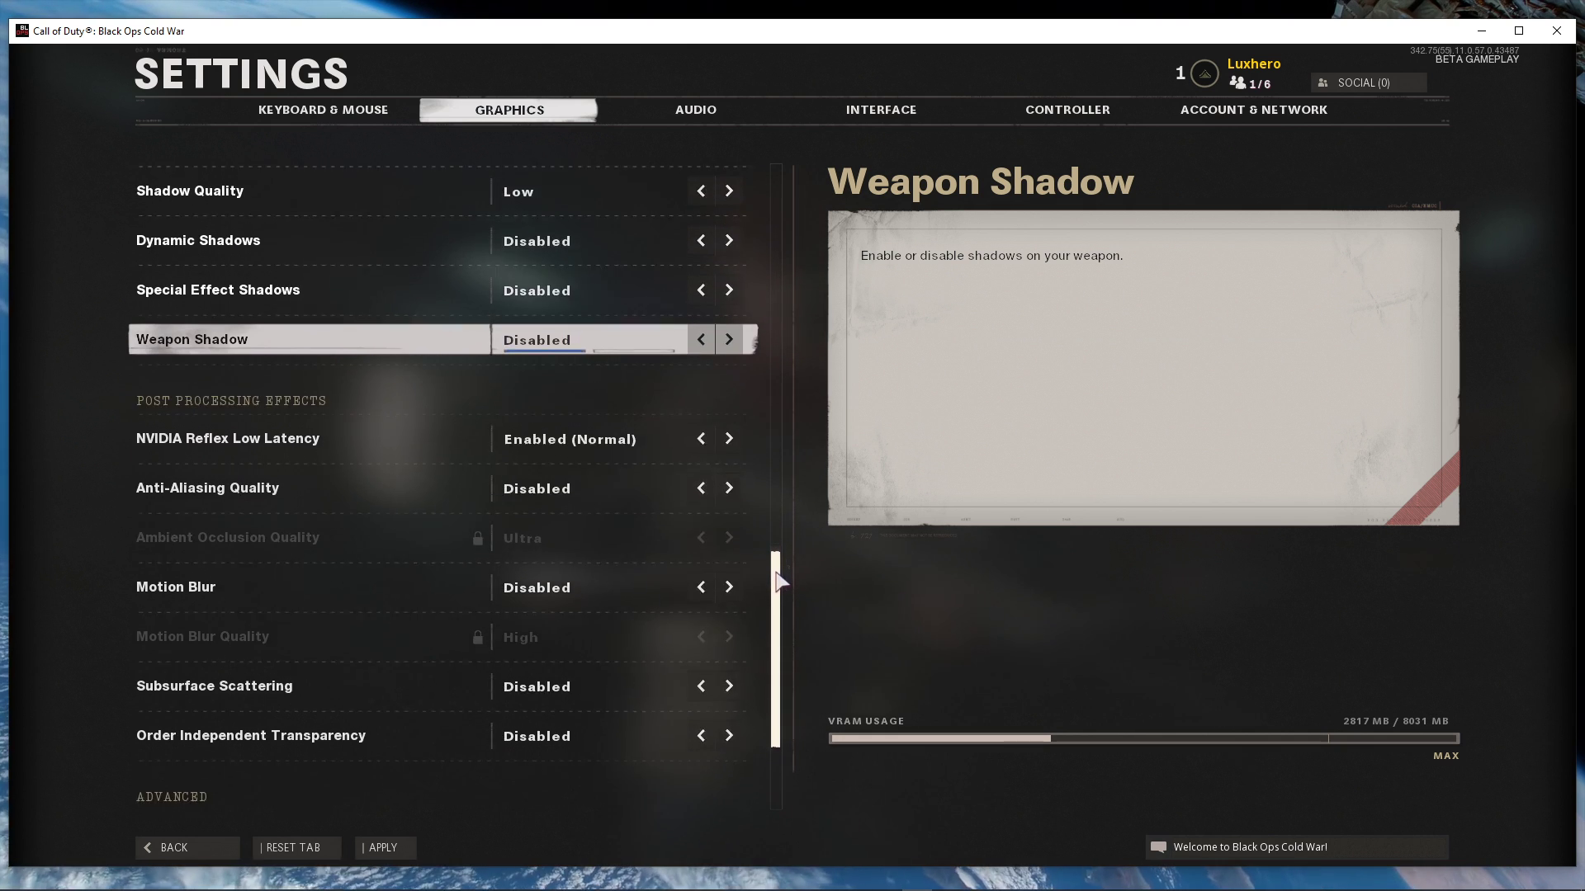
left_click(381, 847)
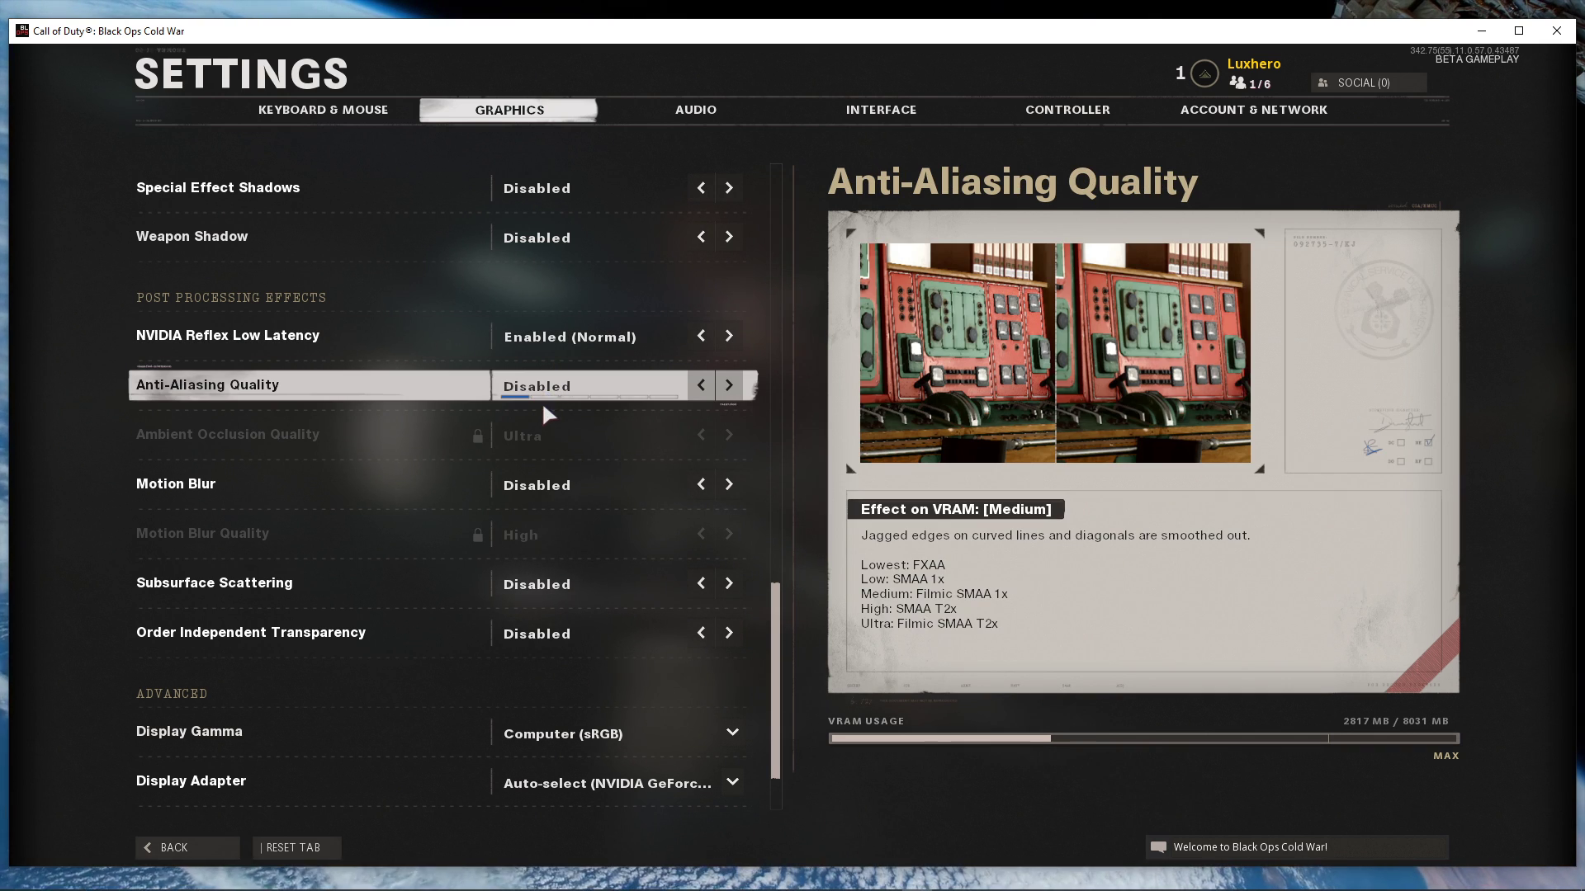
scroll(552, 493, "down", 2)
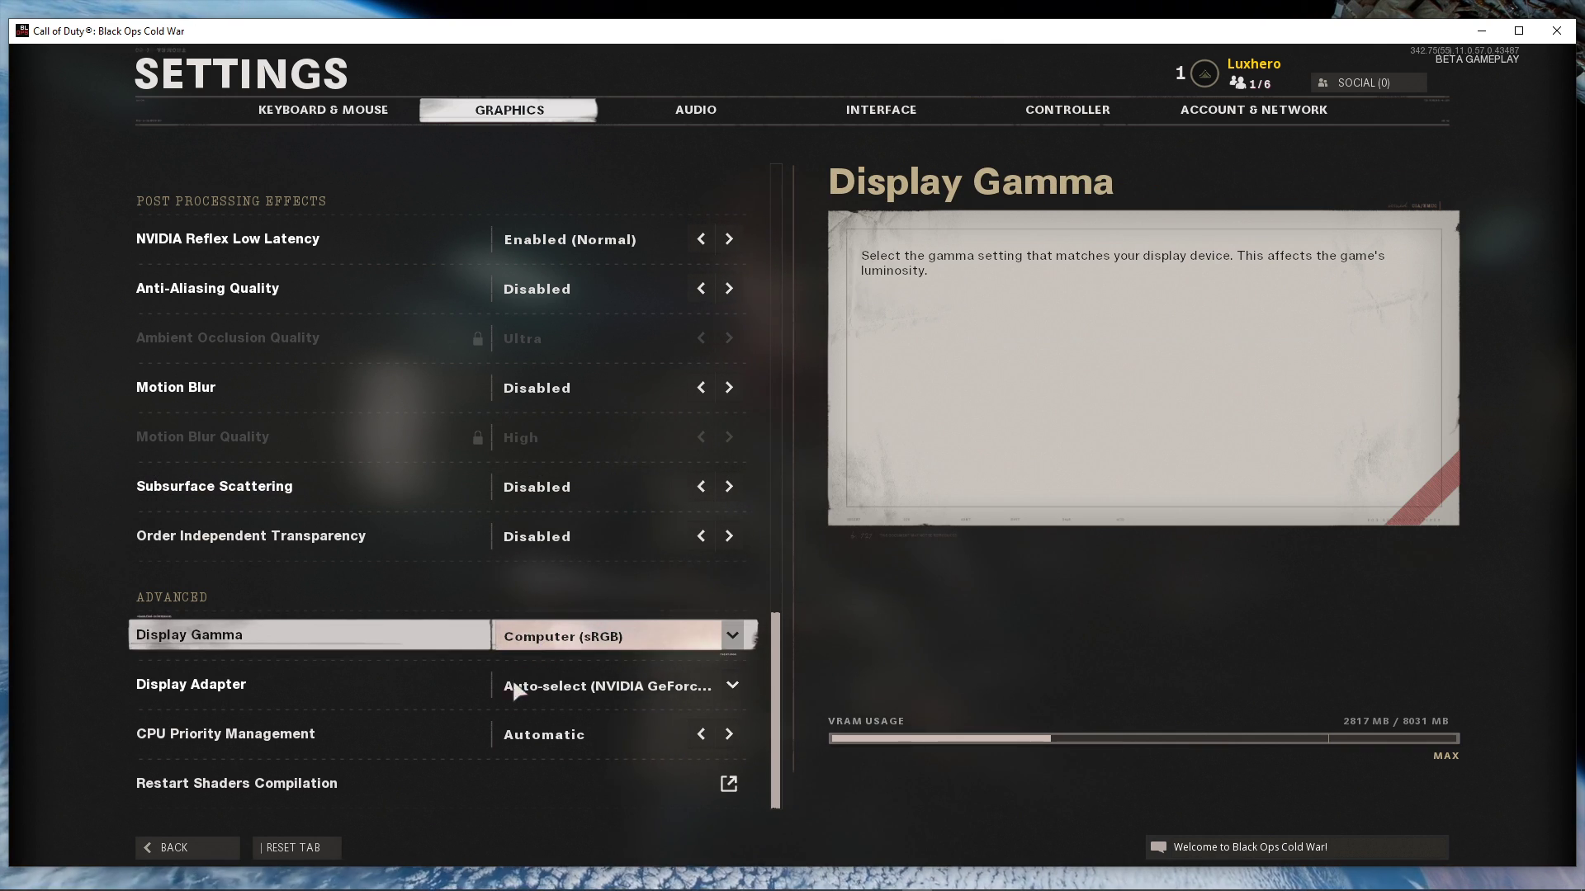
left_click(572, 743)
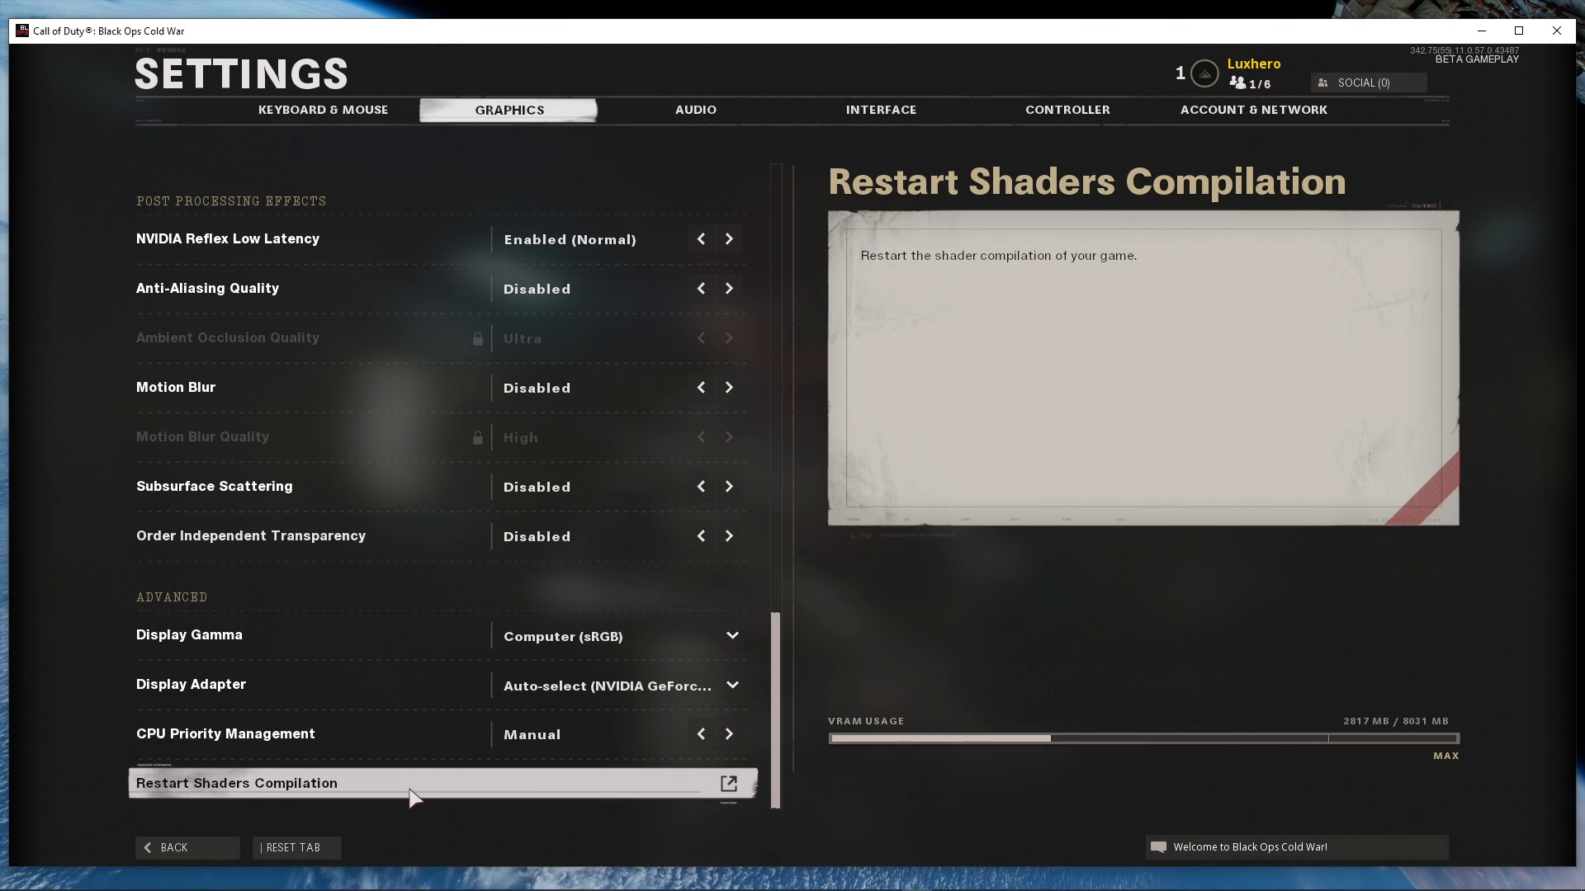
Step: Switch to Task Manager and go to the process details of Call of Duty: Black Ops Cold War
mouse_move(438, 883)
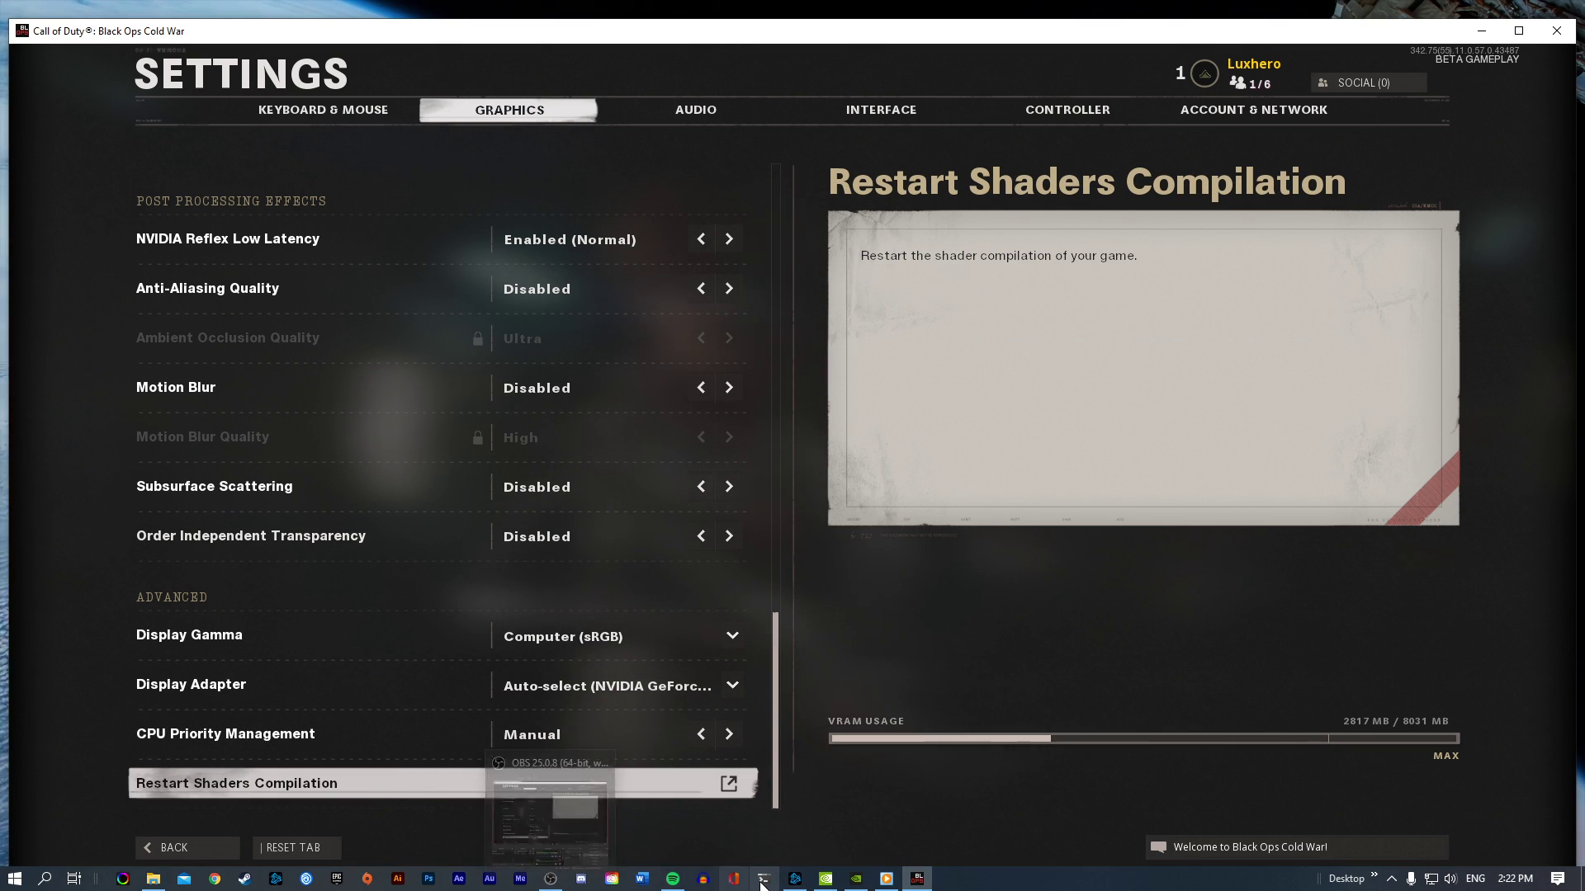
right_click(968, 879)
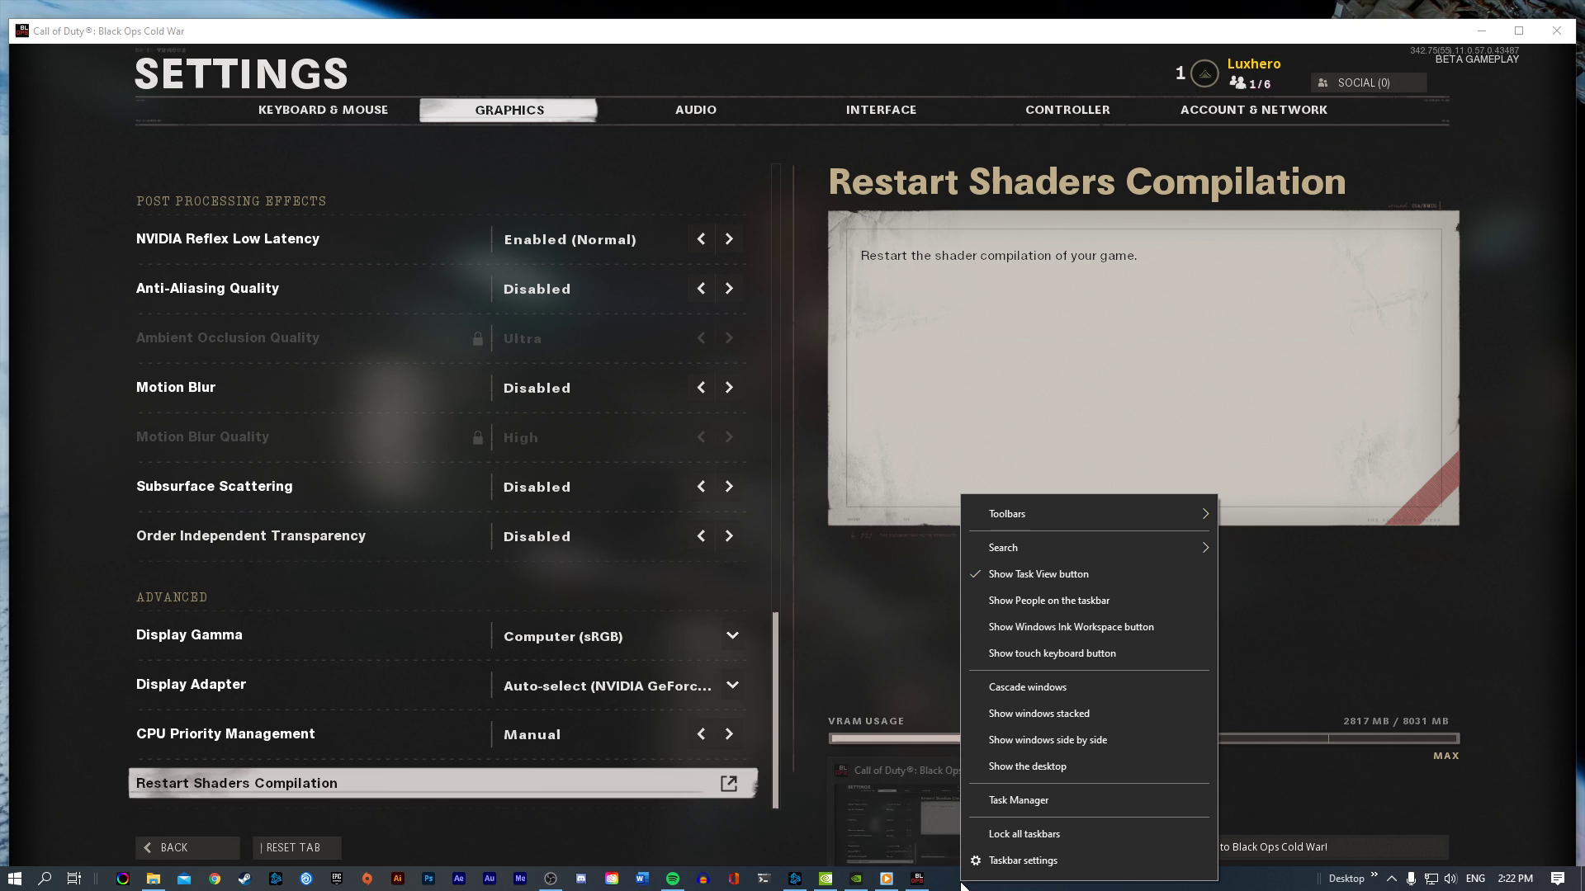
left_click(999, 802)
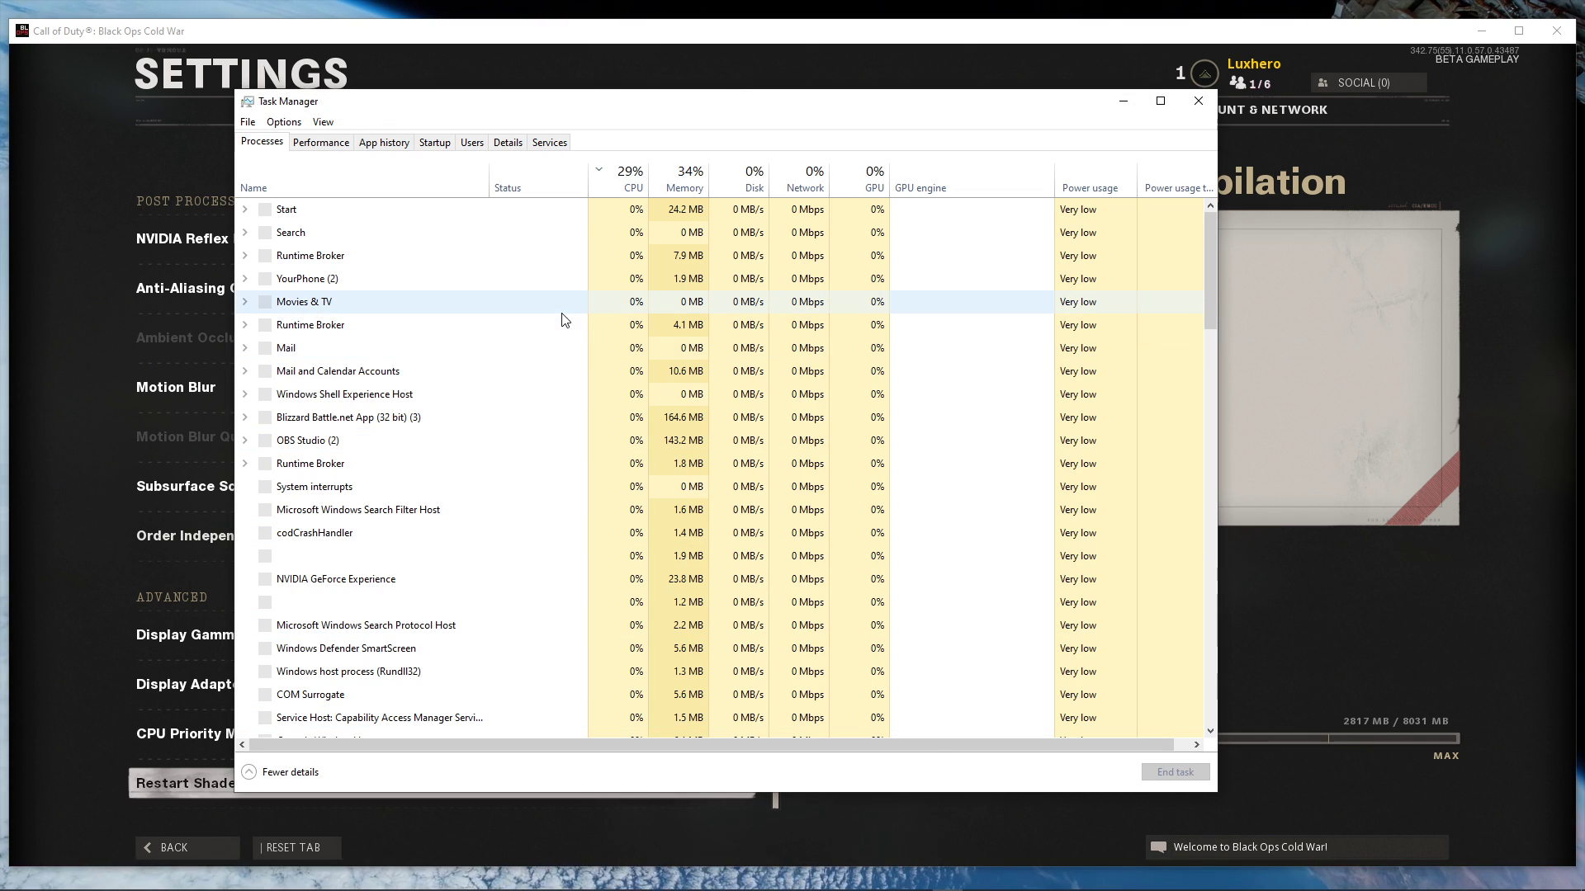
left_click_drag(625, 122, 690, 116)
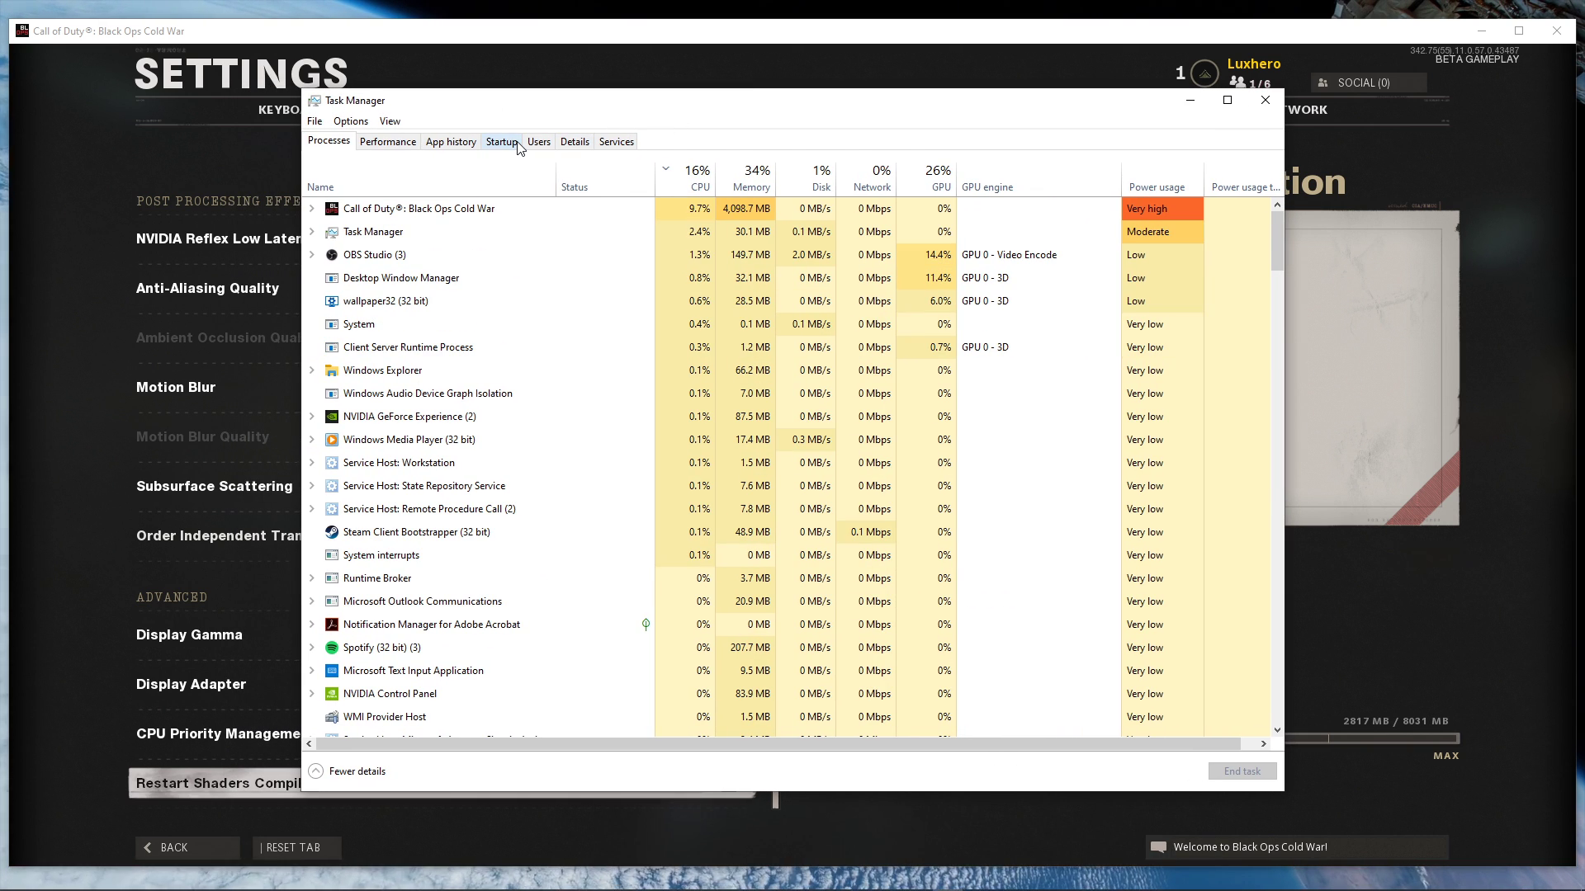
right_click(364, 213)
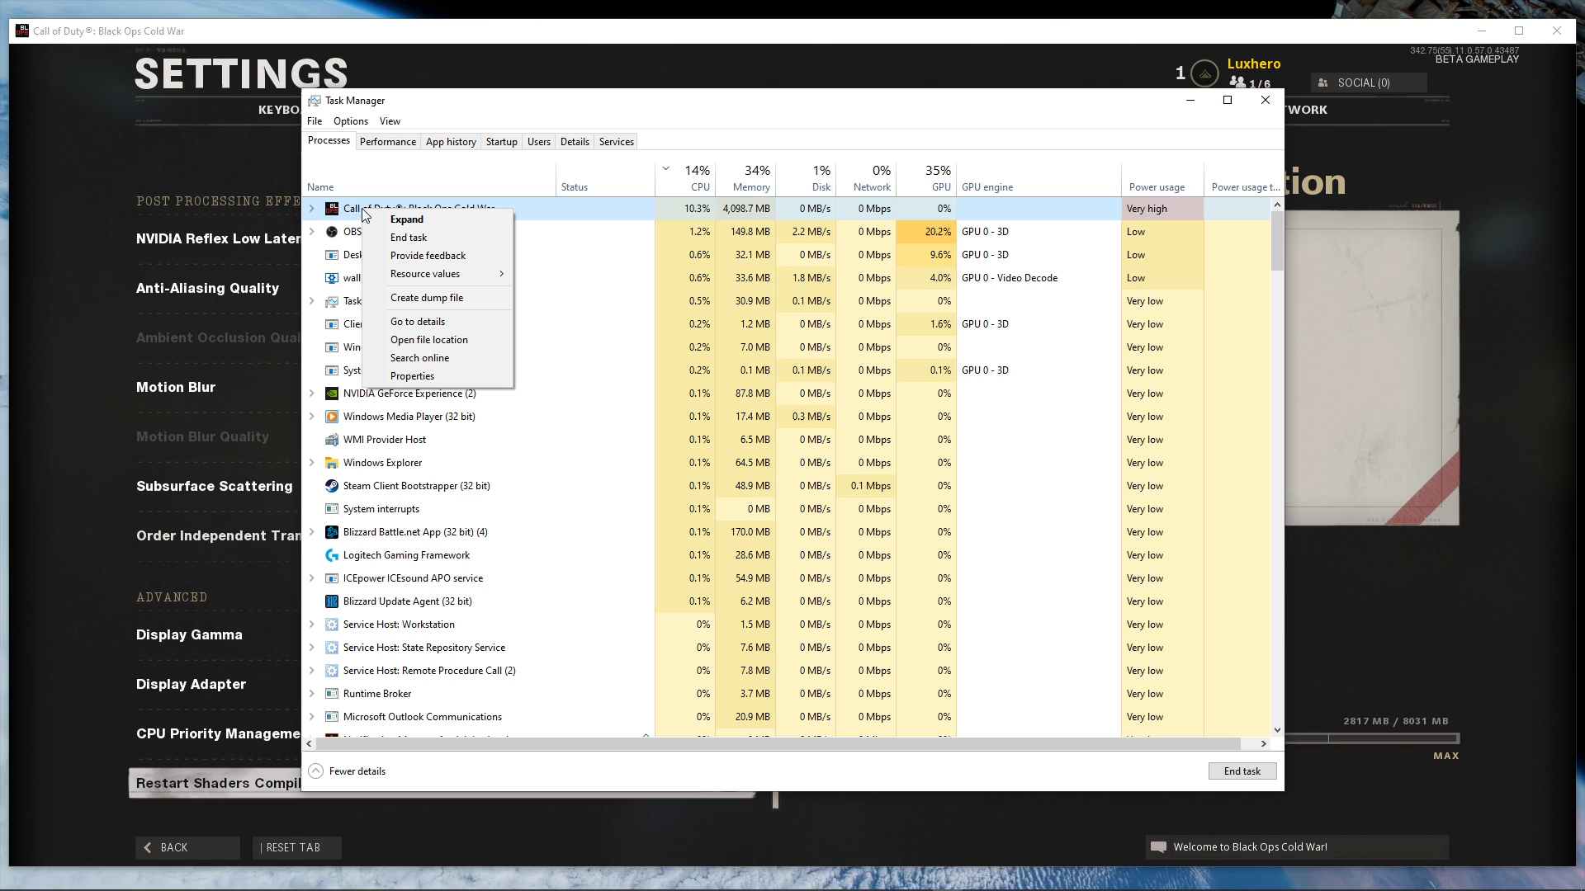
left_click(388, 321)
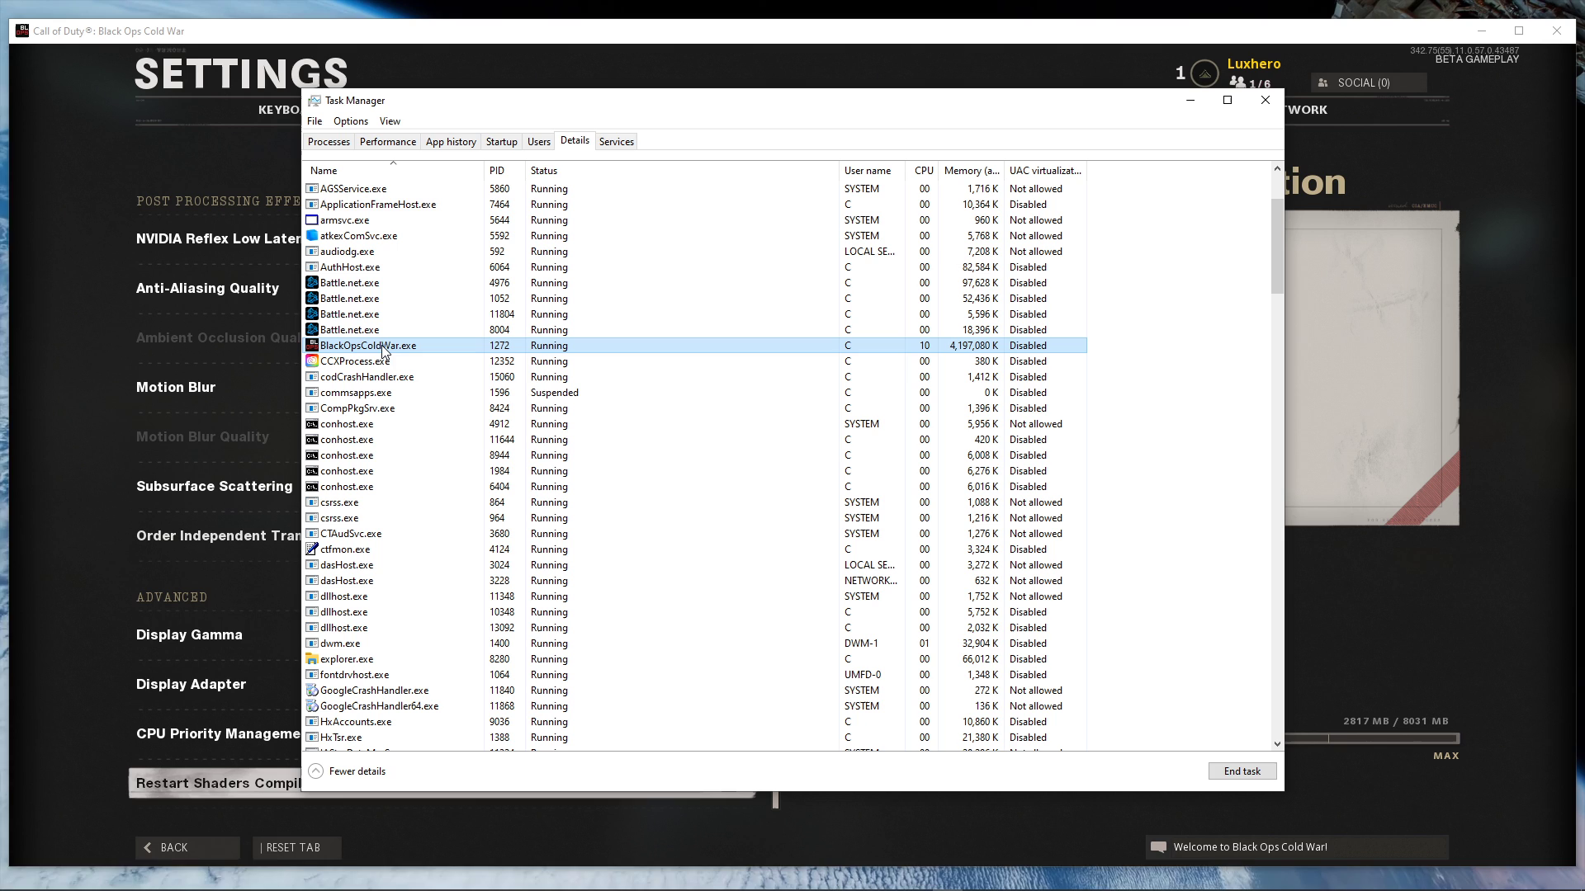
Step: Set the priority of the BlackOpsColdWar.exe process to High
right_click(429, 346)
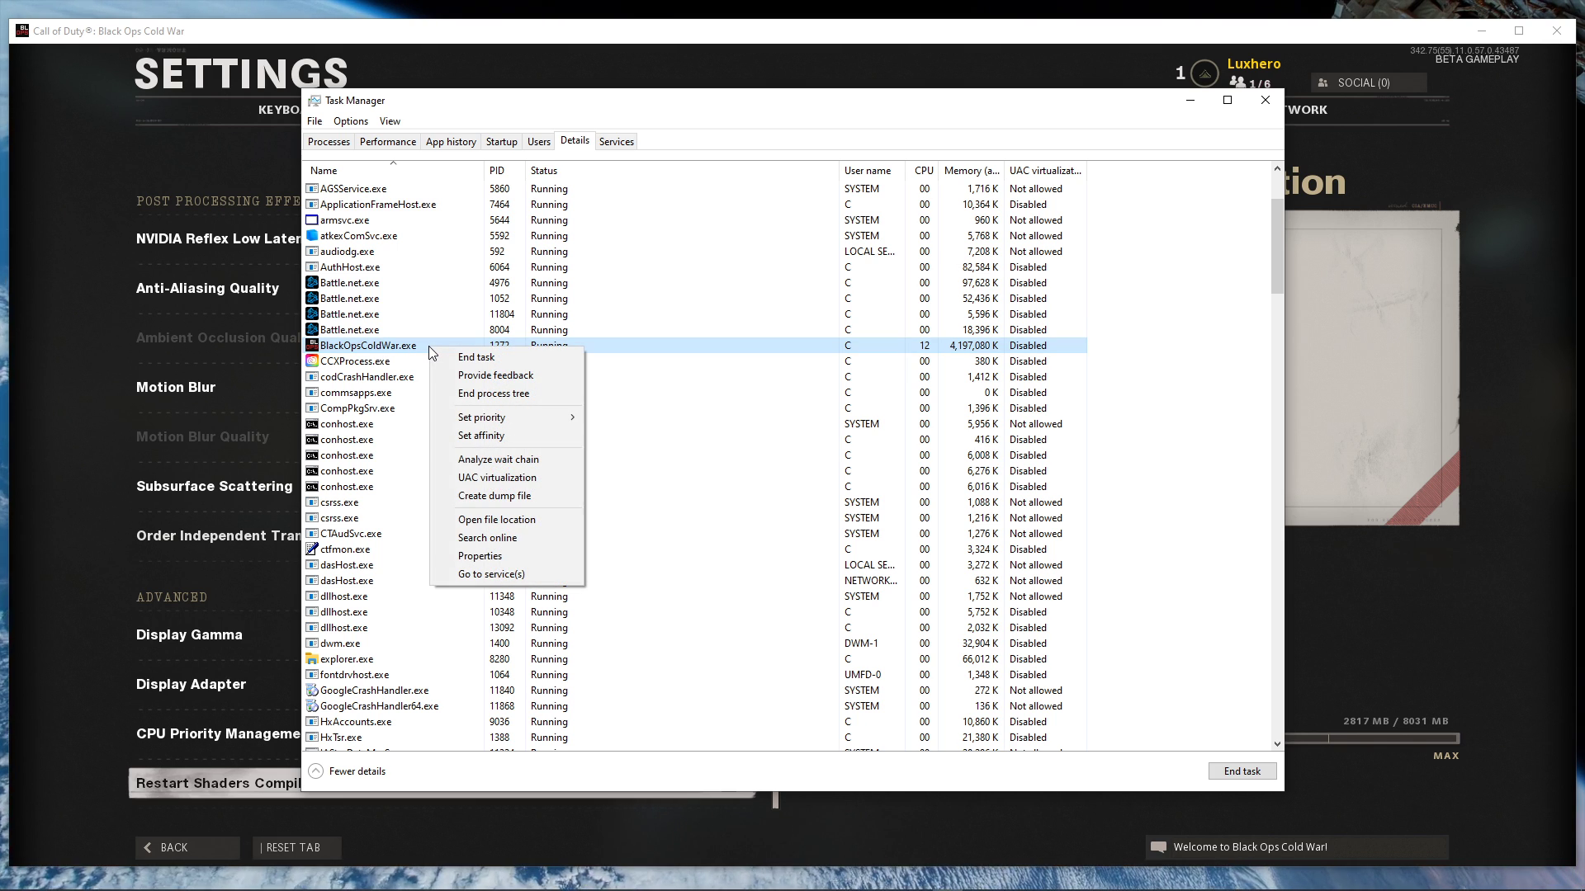
mouse_move(571, 426)
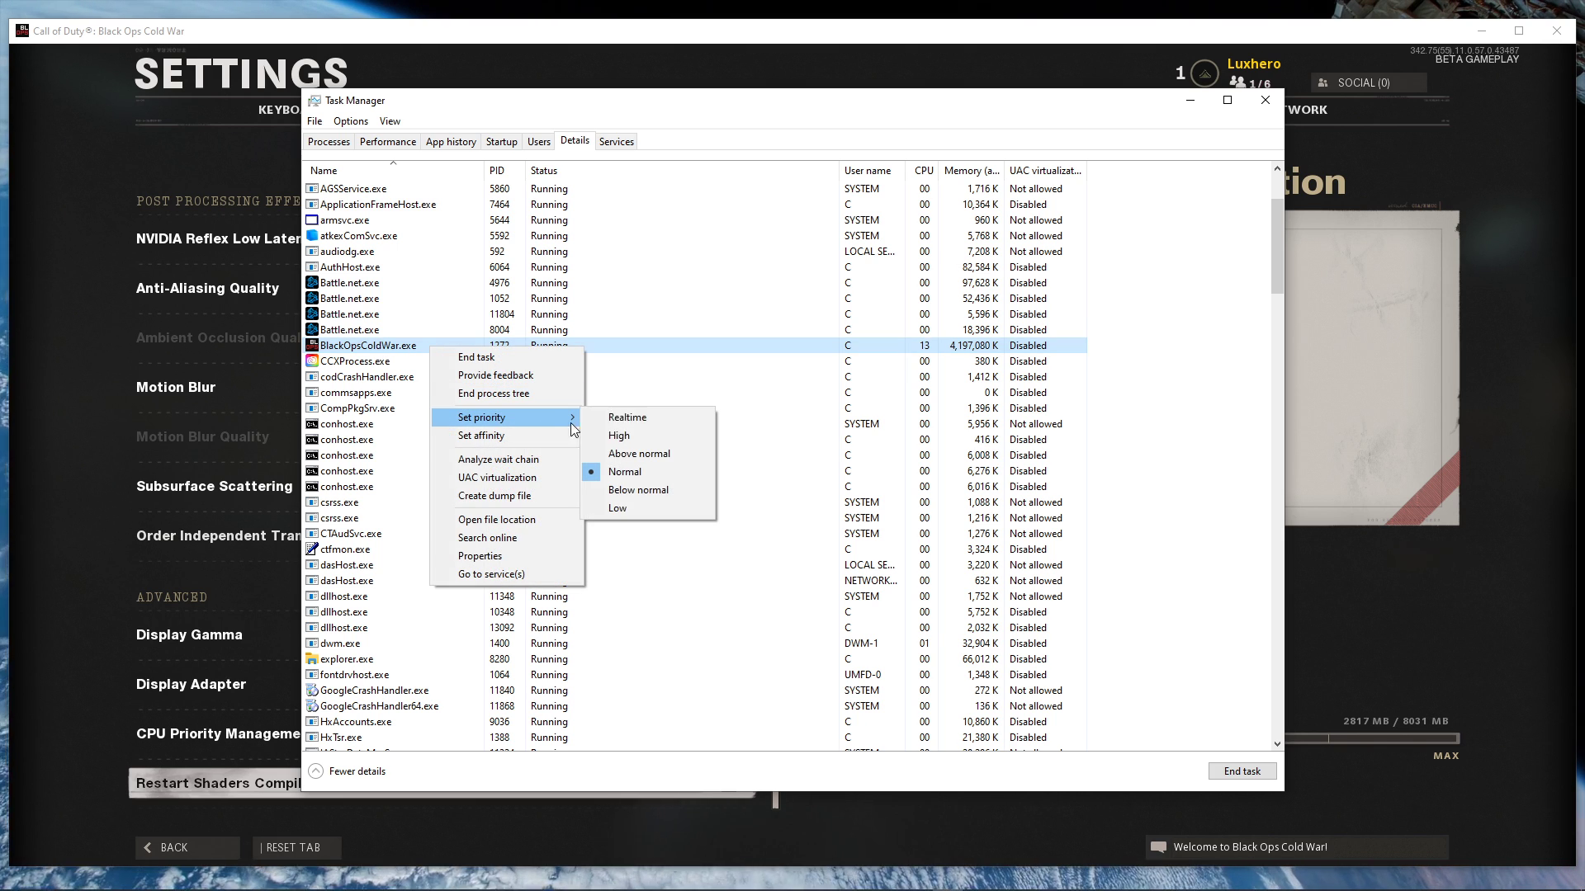
left_click(619, 434)
left_click(784, 477)
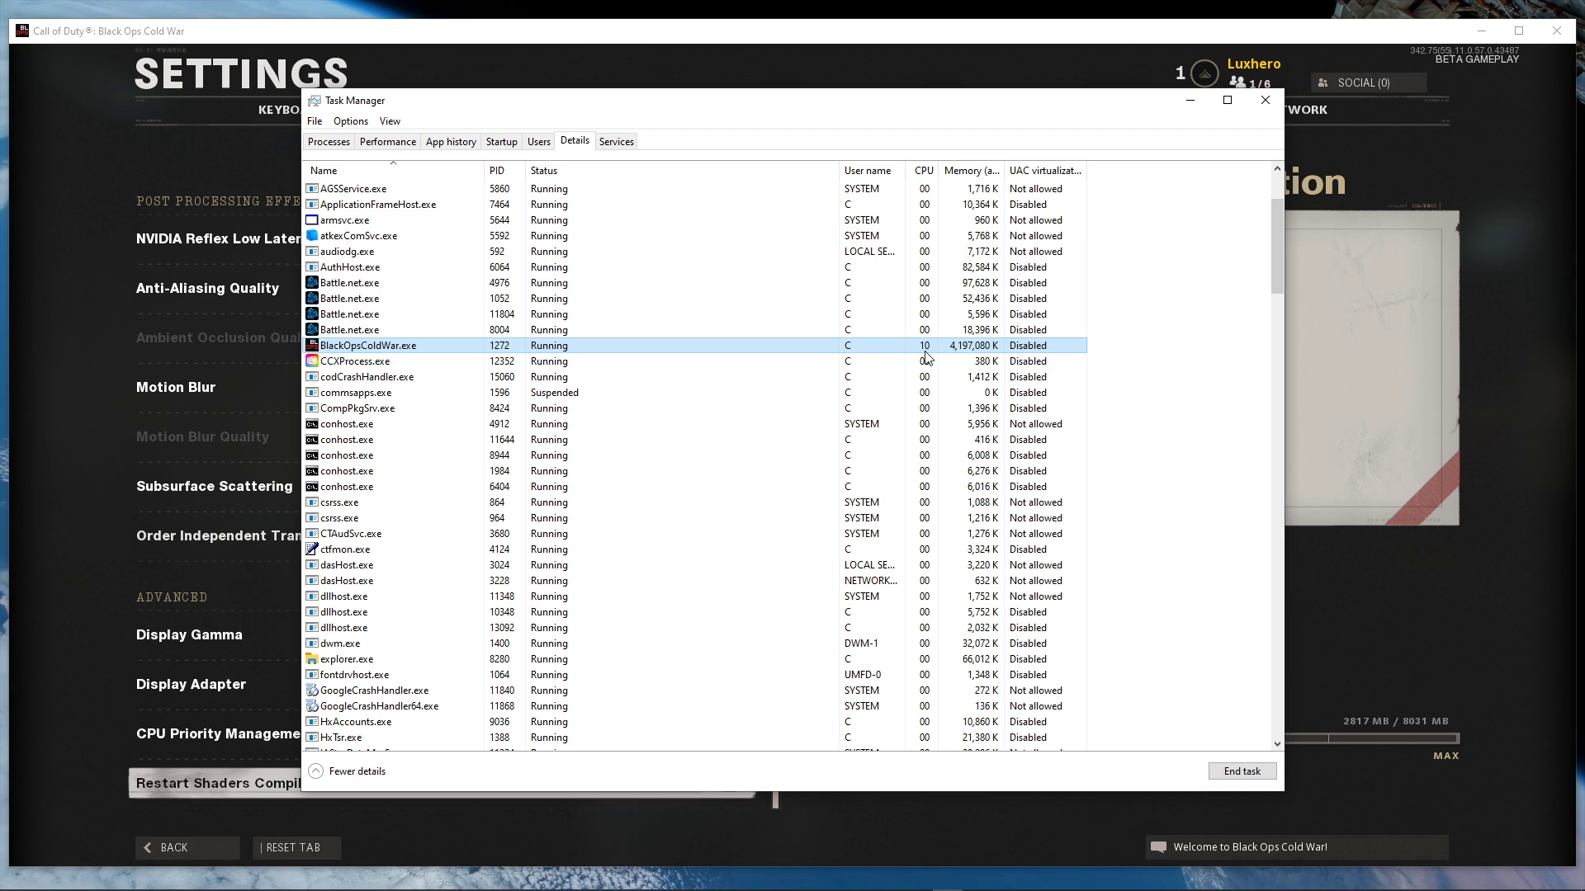
Step: Examine the running processes for background programs that could be ended, with the list sorted by highest CPU usage
left_click(329, 142)
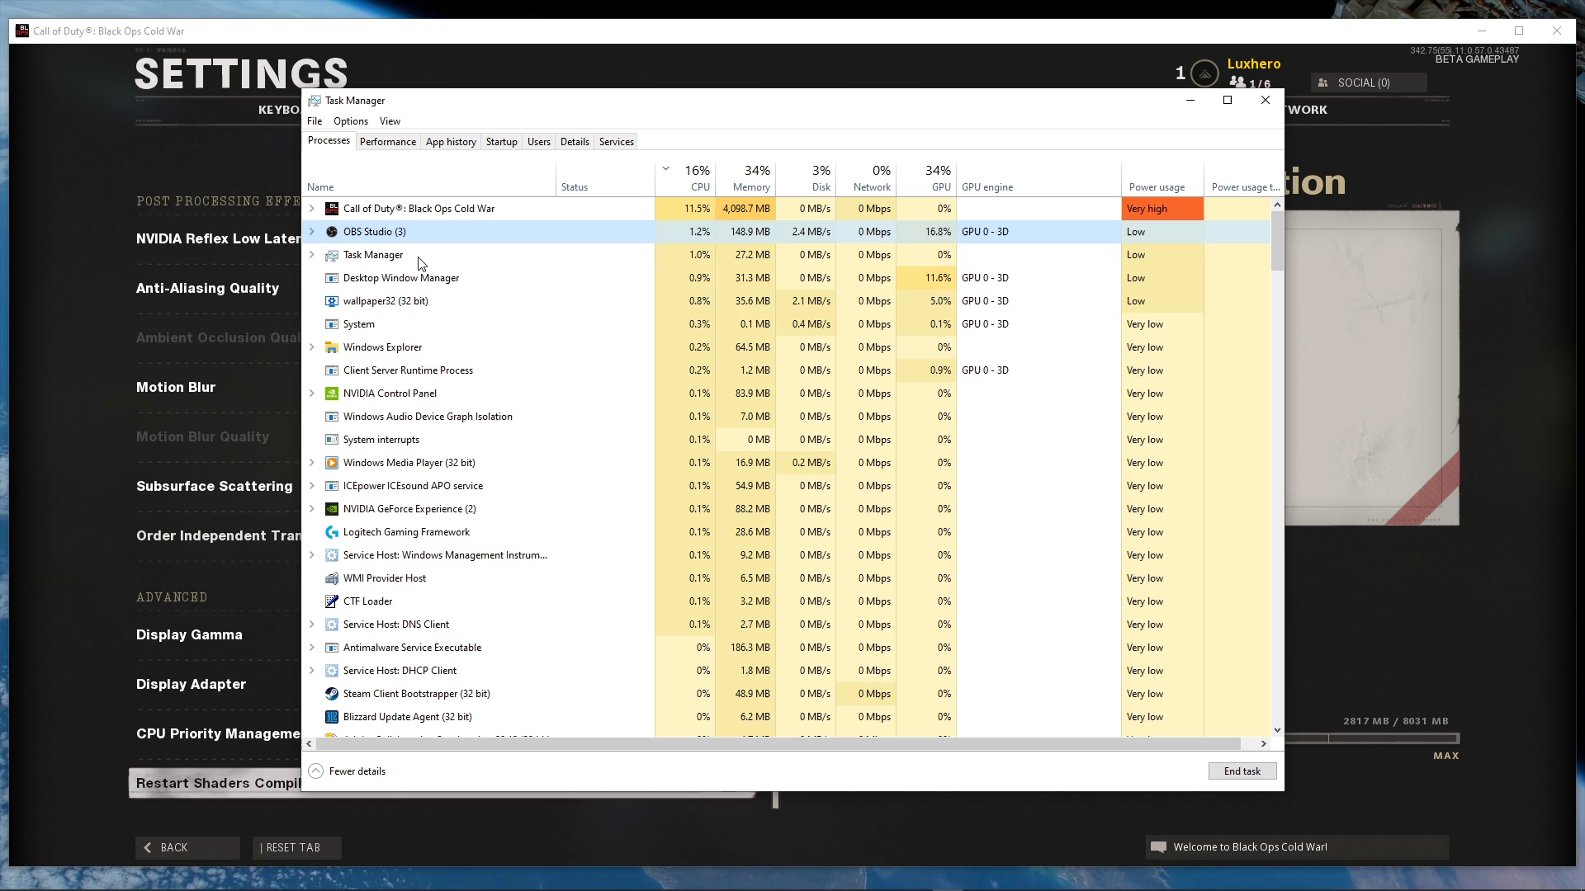
scroll(422, 381, "down", 2)
right_click(395, 435)
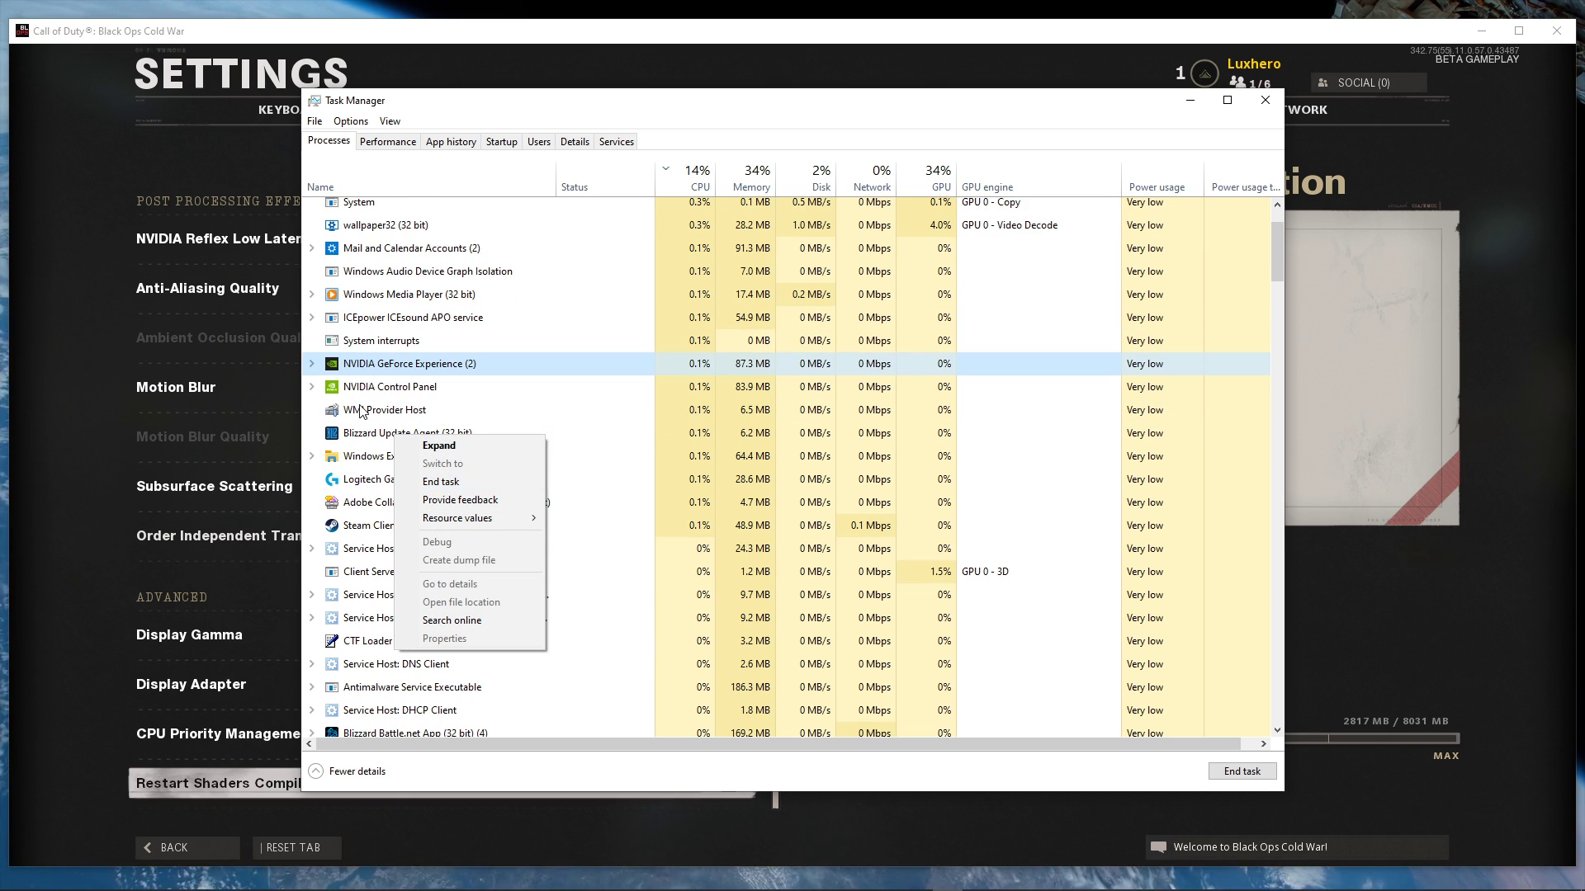
left_click(367, 436)
right_click(364, 438)
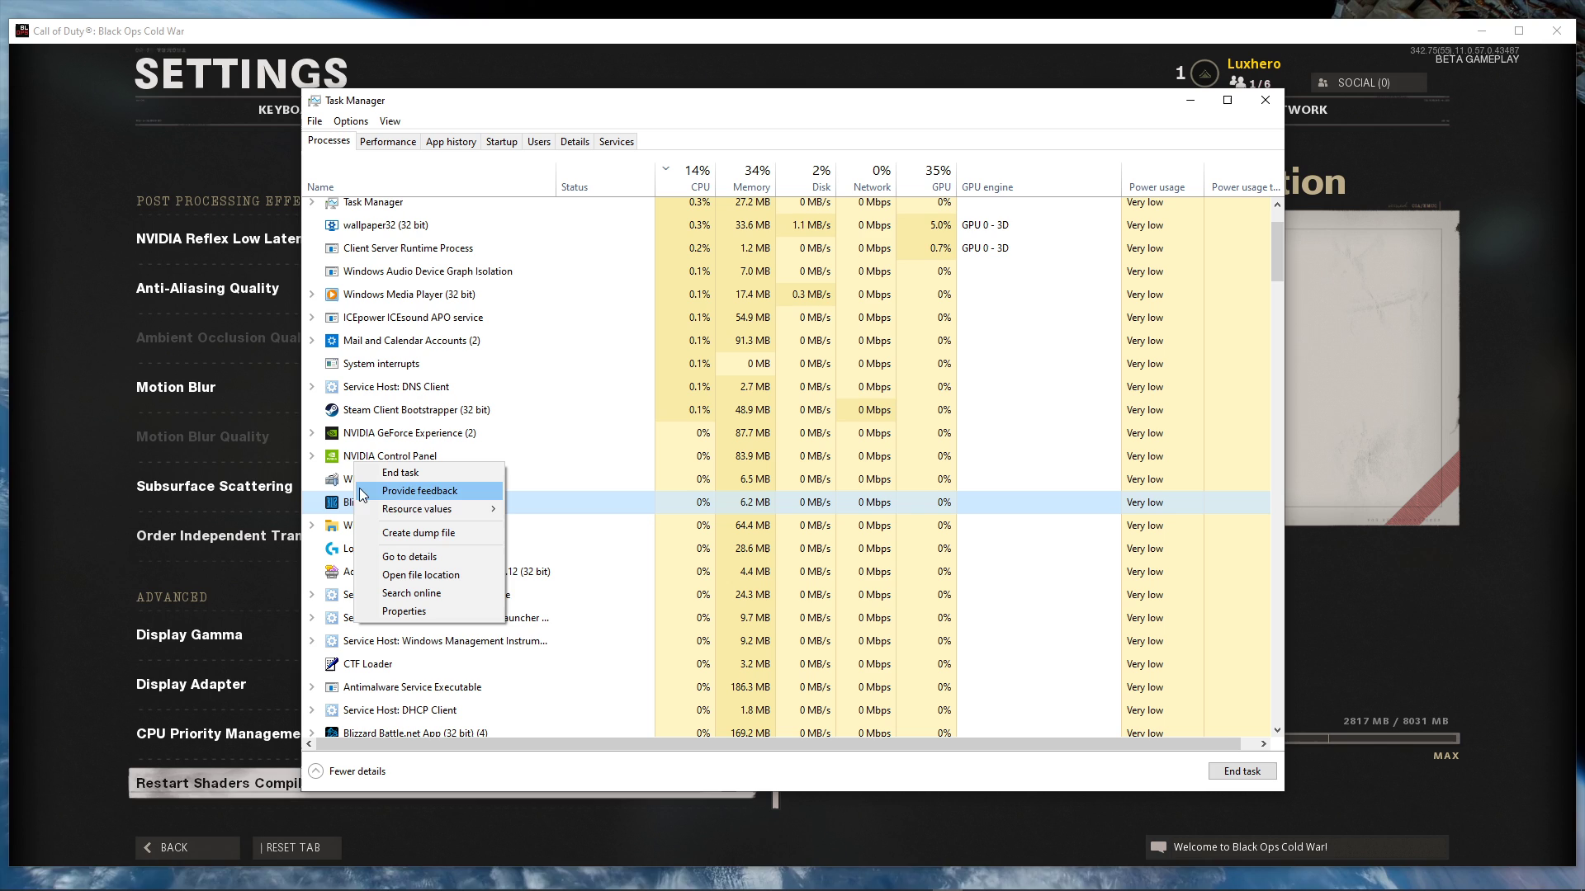
right_click(357, 465)
left_click(368, 418)
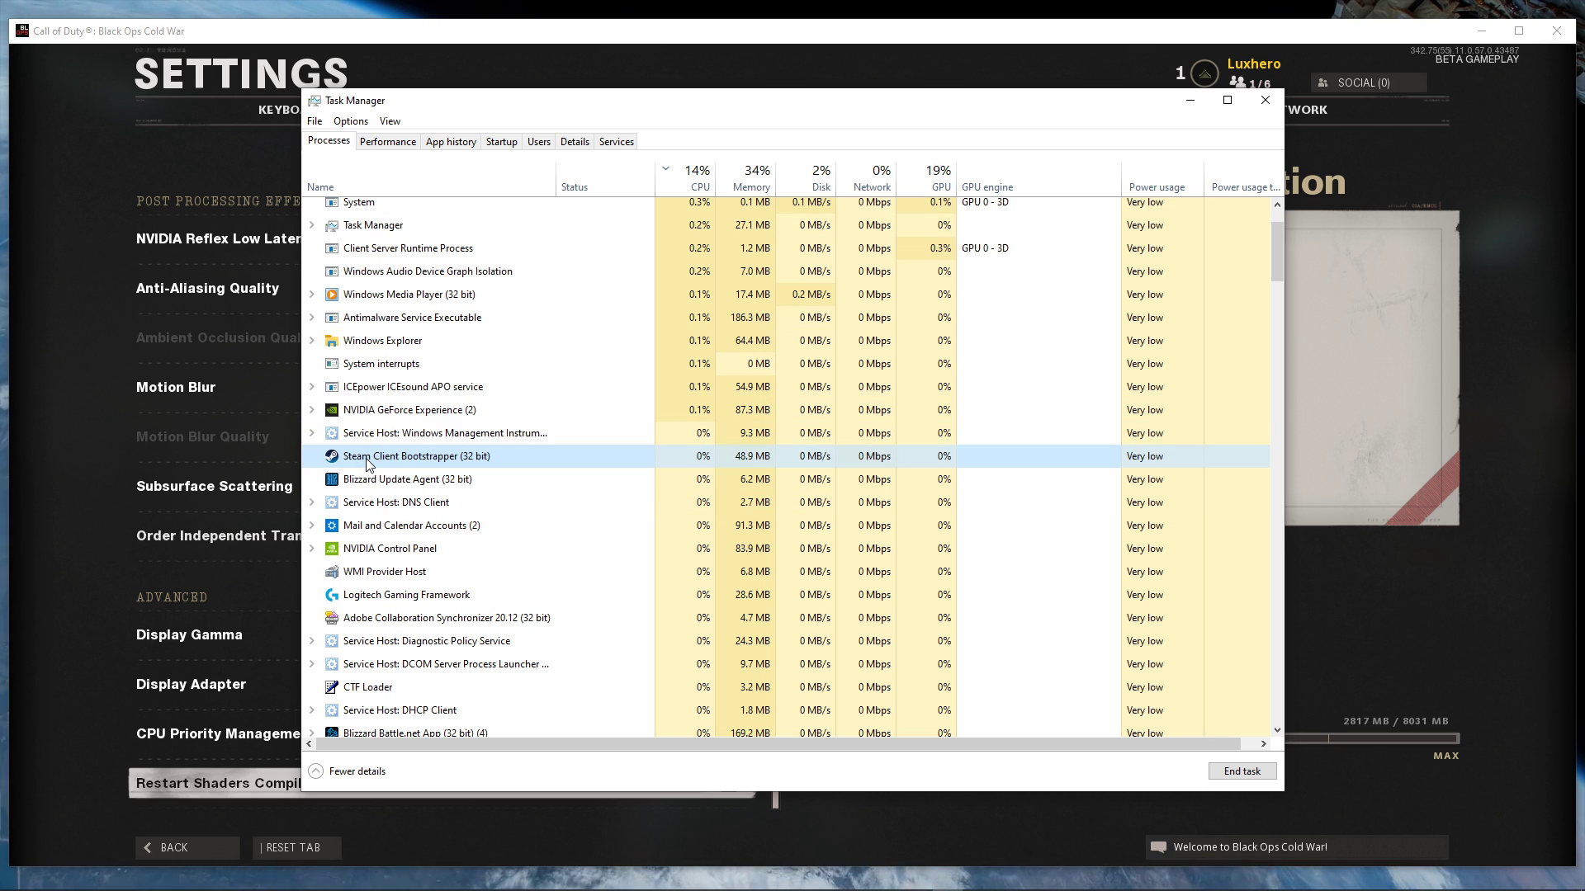
left_click(698, 173)
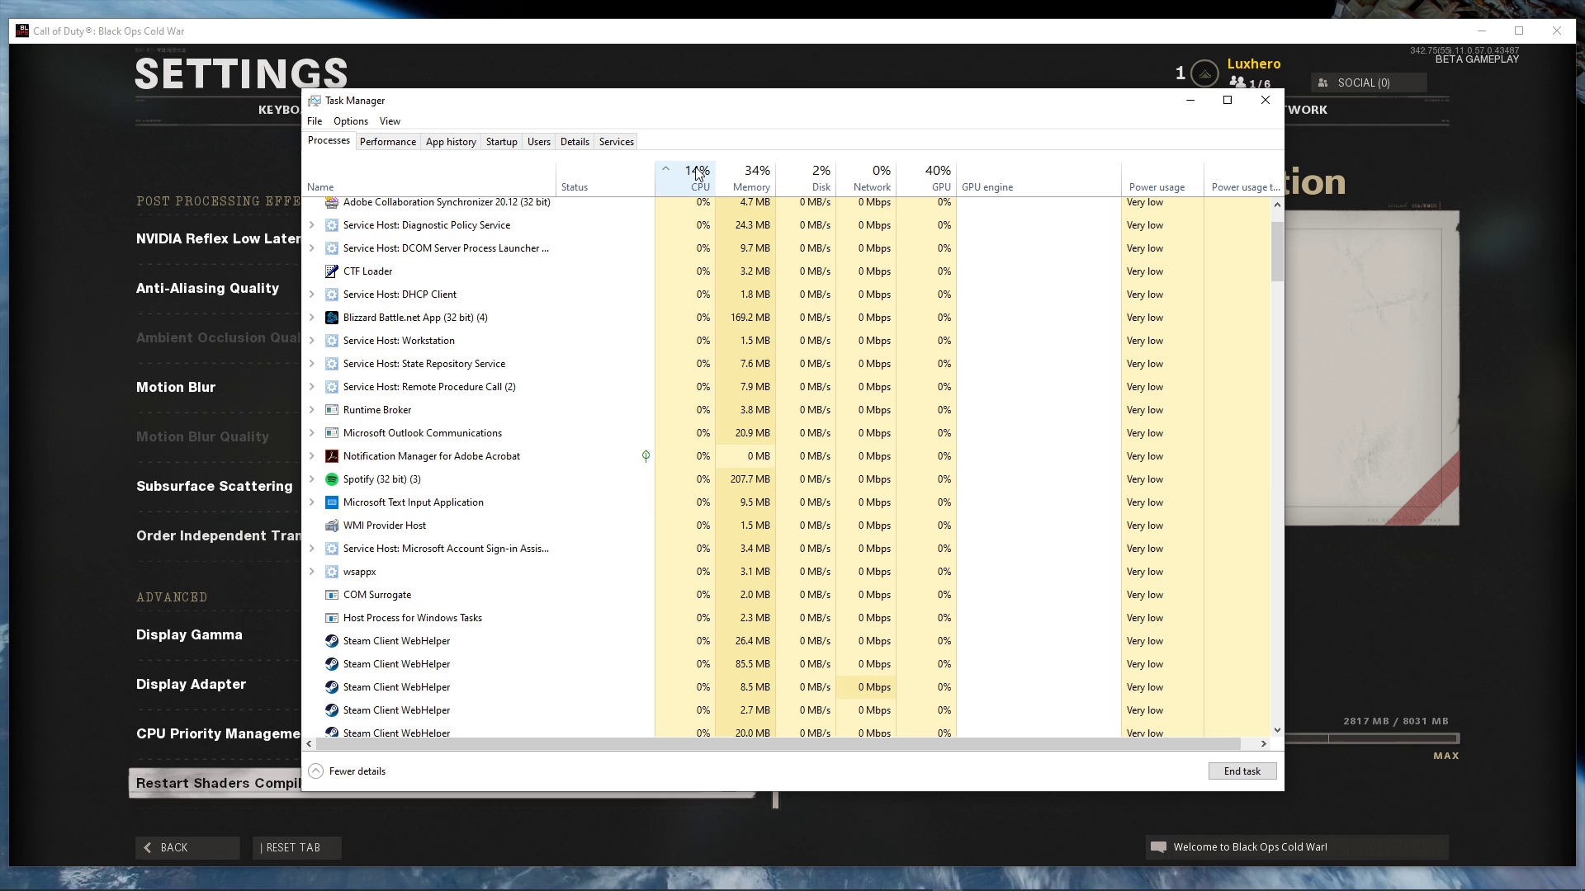
left_click(698, 174)
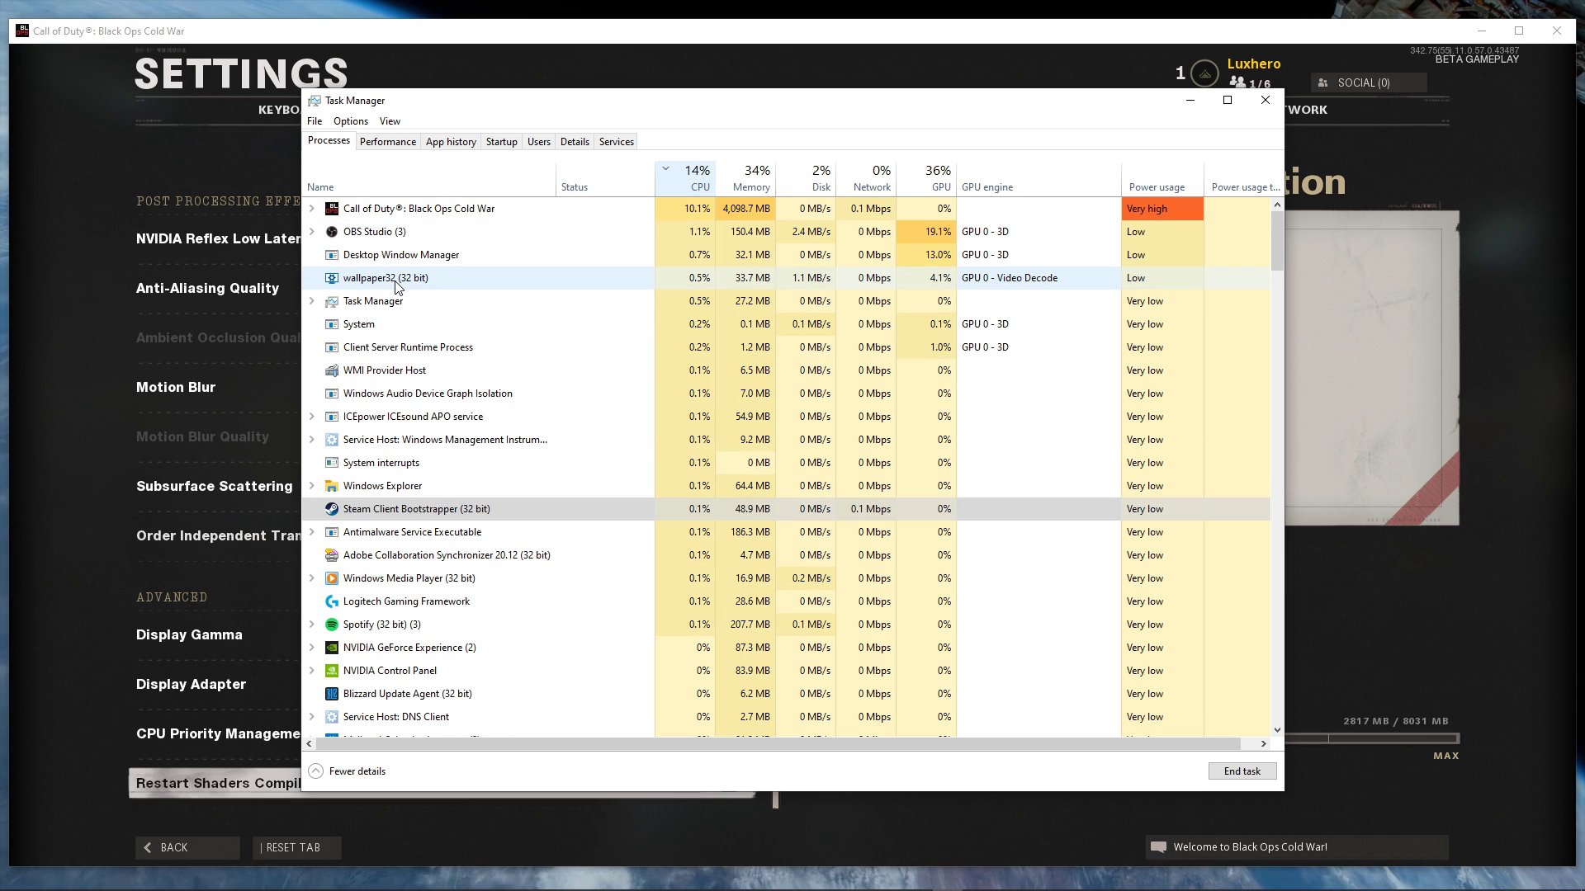
Step: Review the startup programs and the options for the Adobe Collaboration Synchronizer entry, and close Task Manager
left_click(501, 141)
left_click(452, 262)
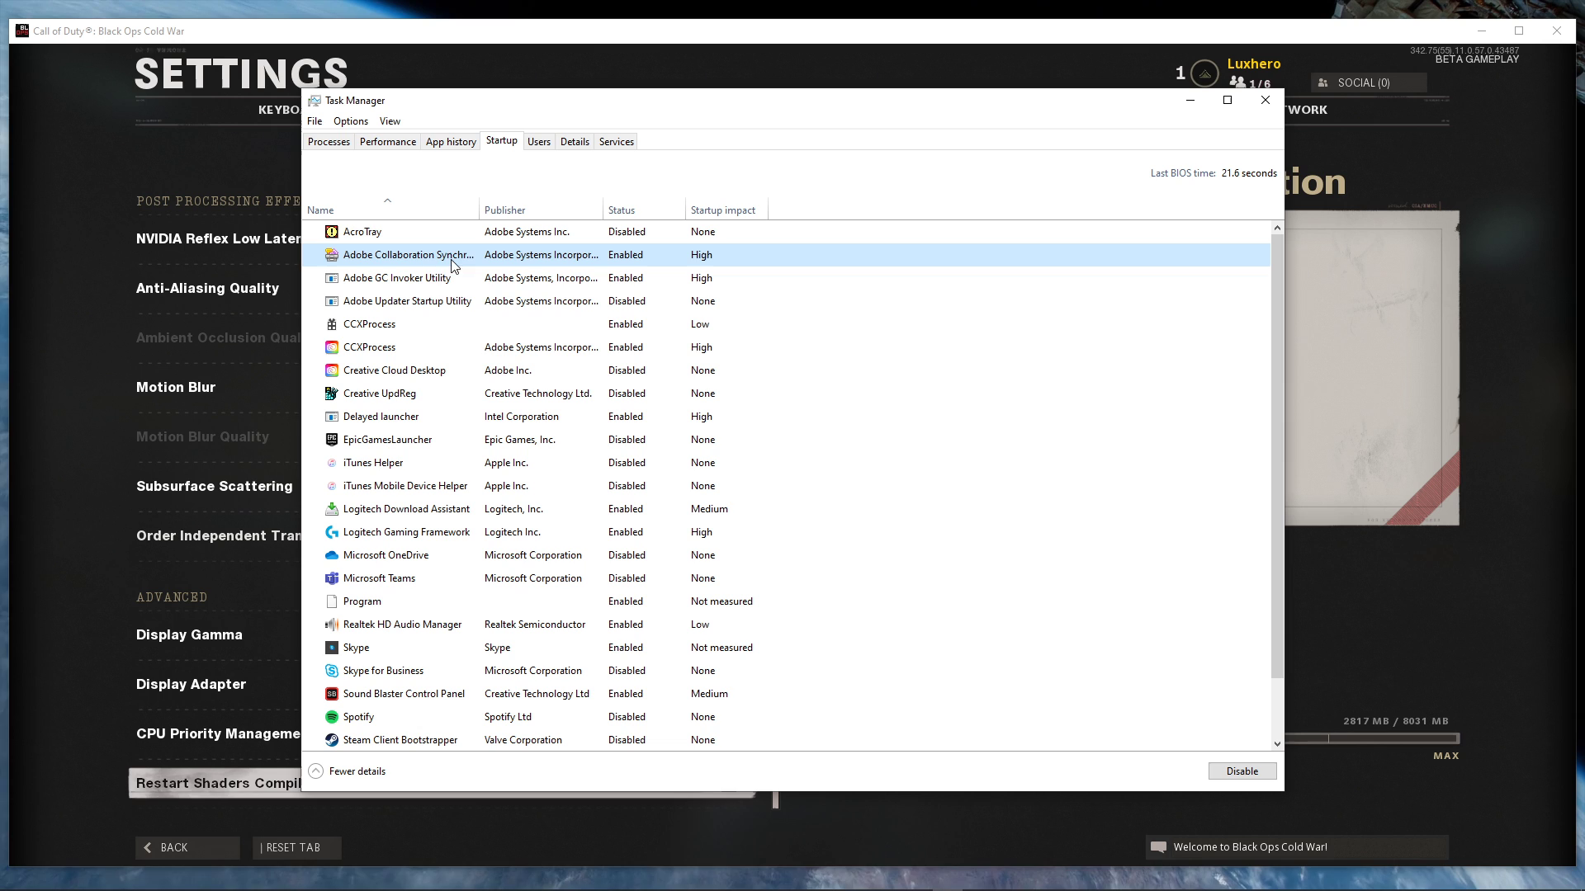
right_click(421, 262)
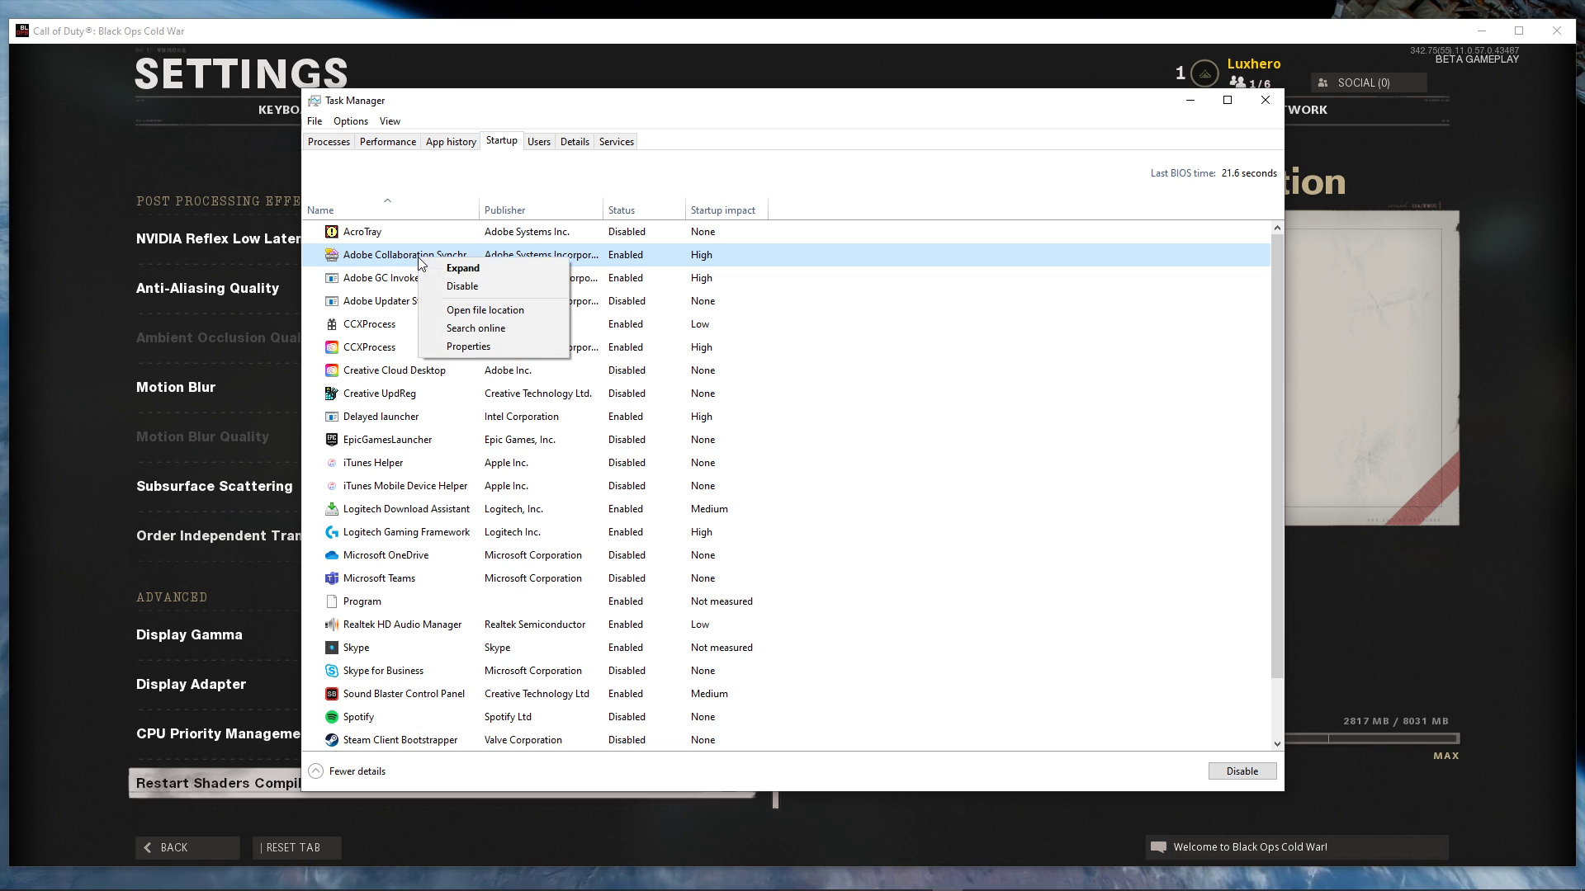
left_click(577, 284)
left_click(1263, 101)
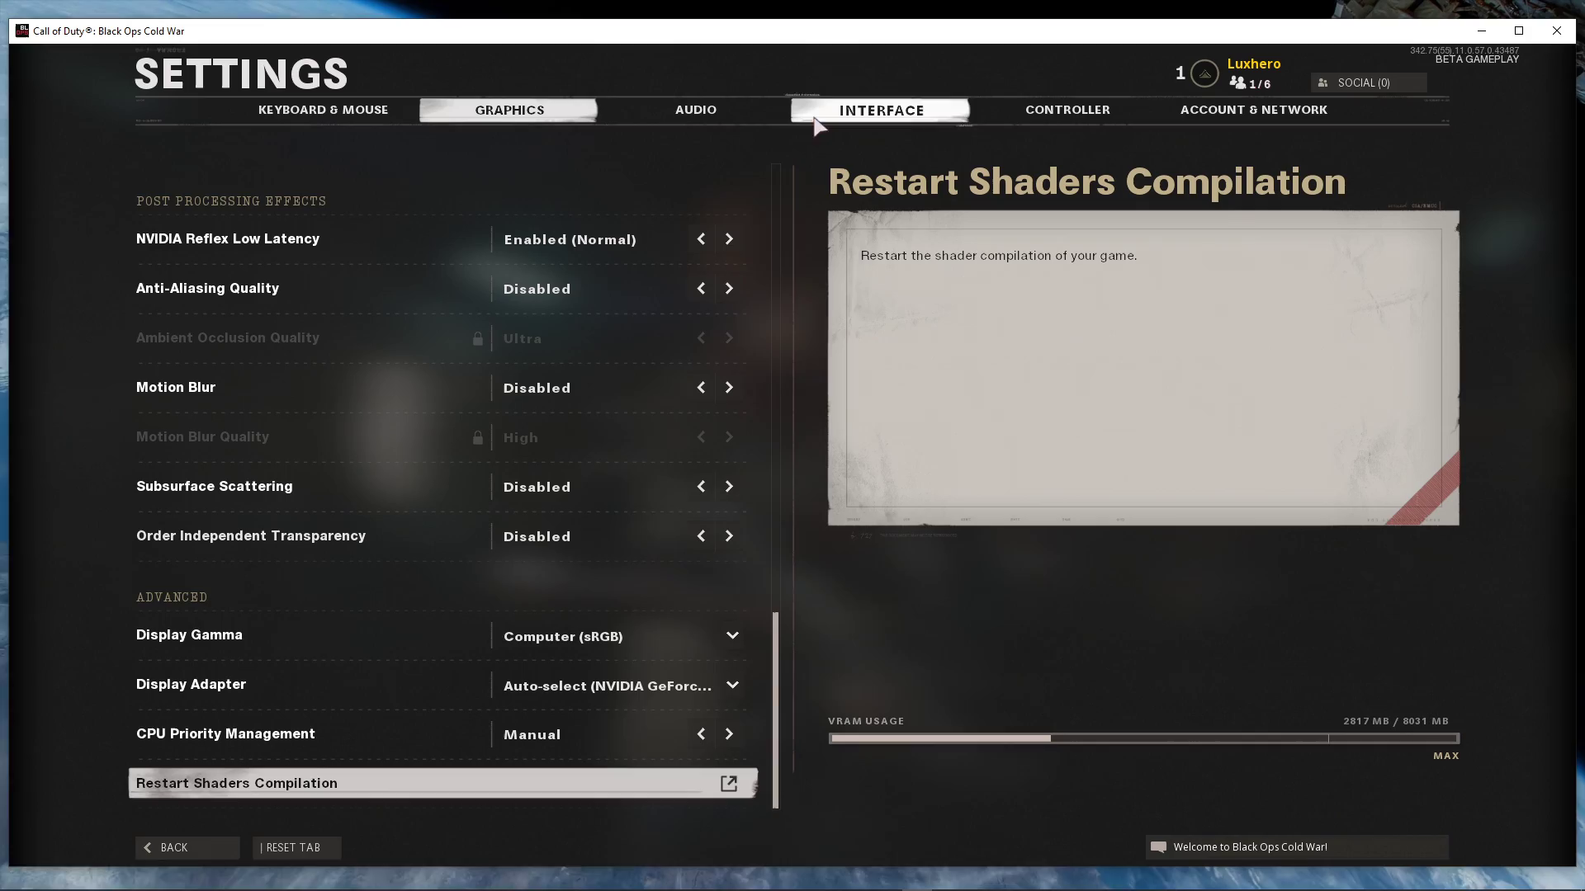
Step: Leave the game's settings and close Call of Duty: Black Ops Cold War
key("Escape")
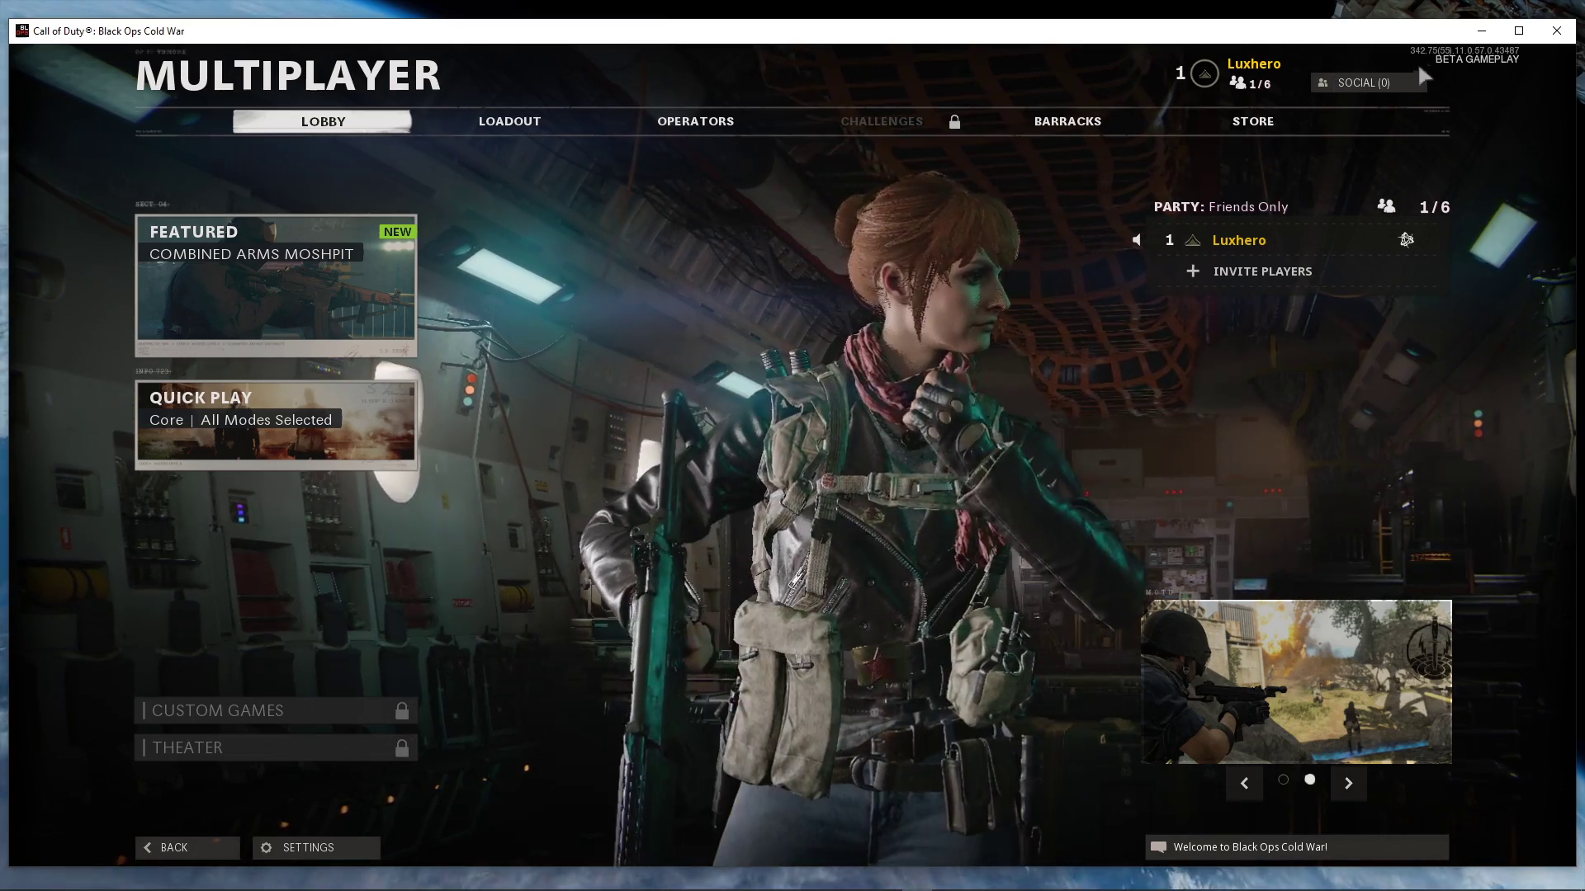
left_click(1555, 32)
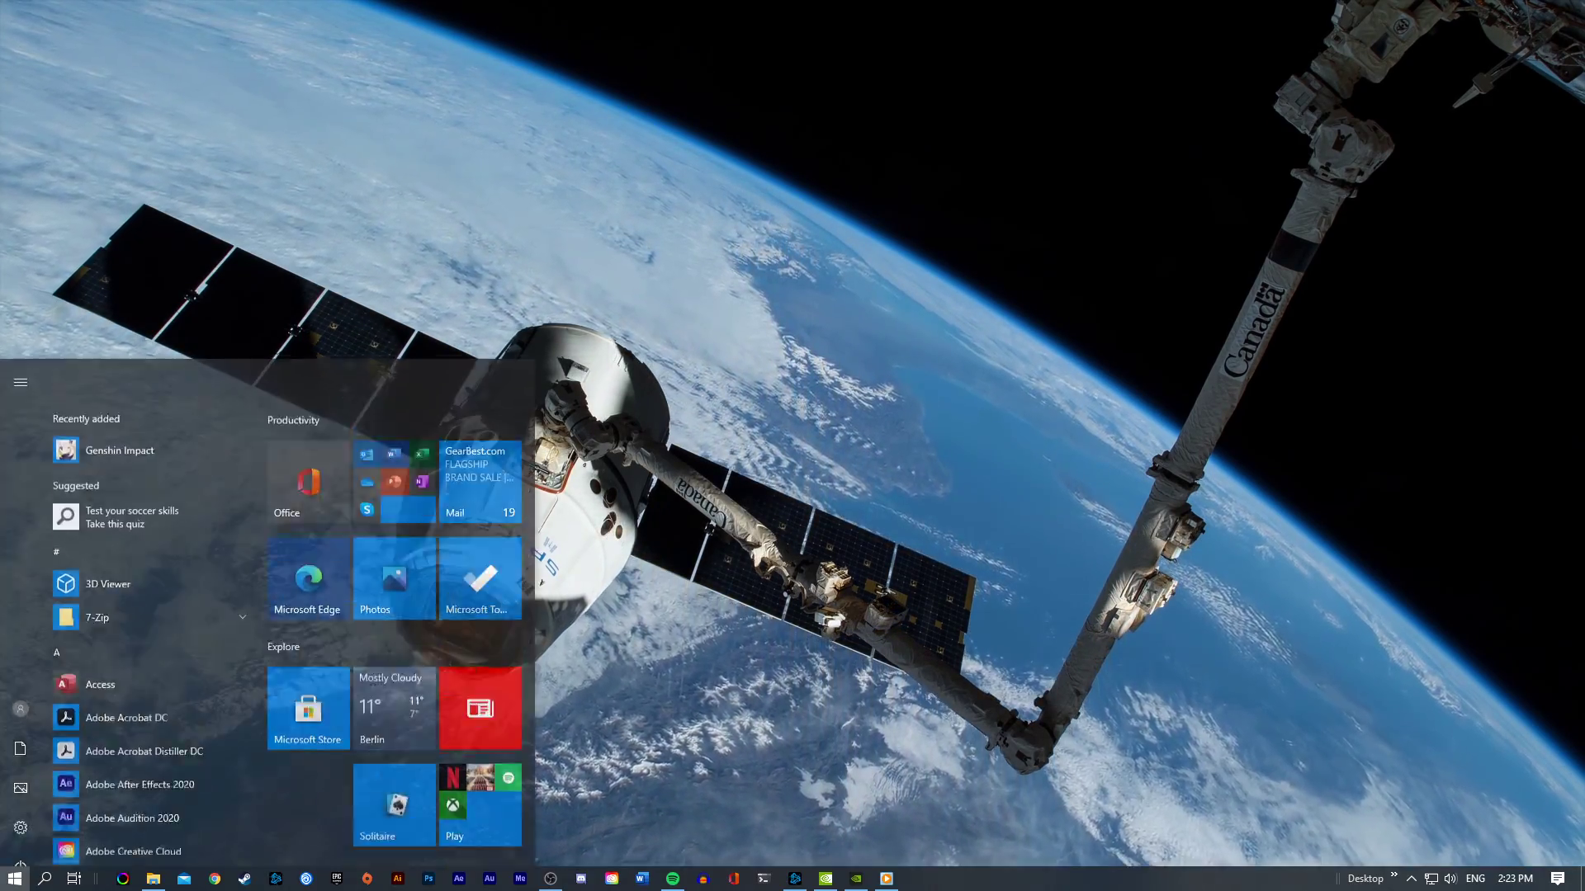
Step: Search Windows for "game" and open the Game bar settings
type("game")
key("Return")
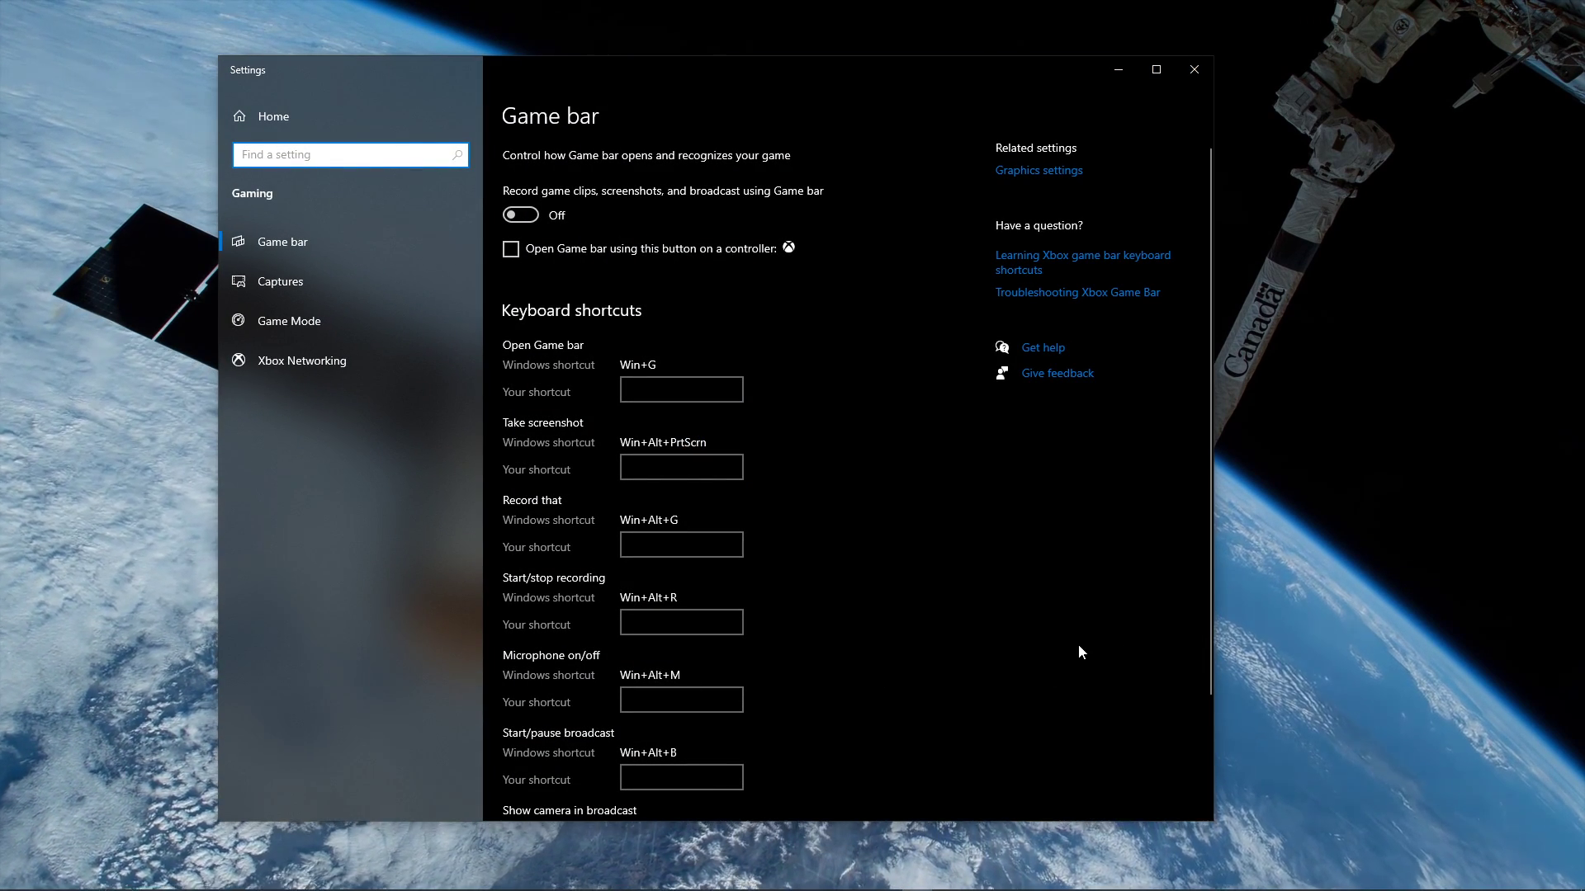
left_click(655, 269)
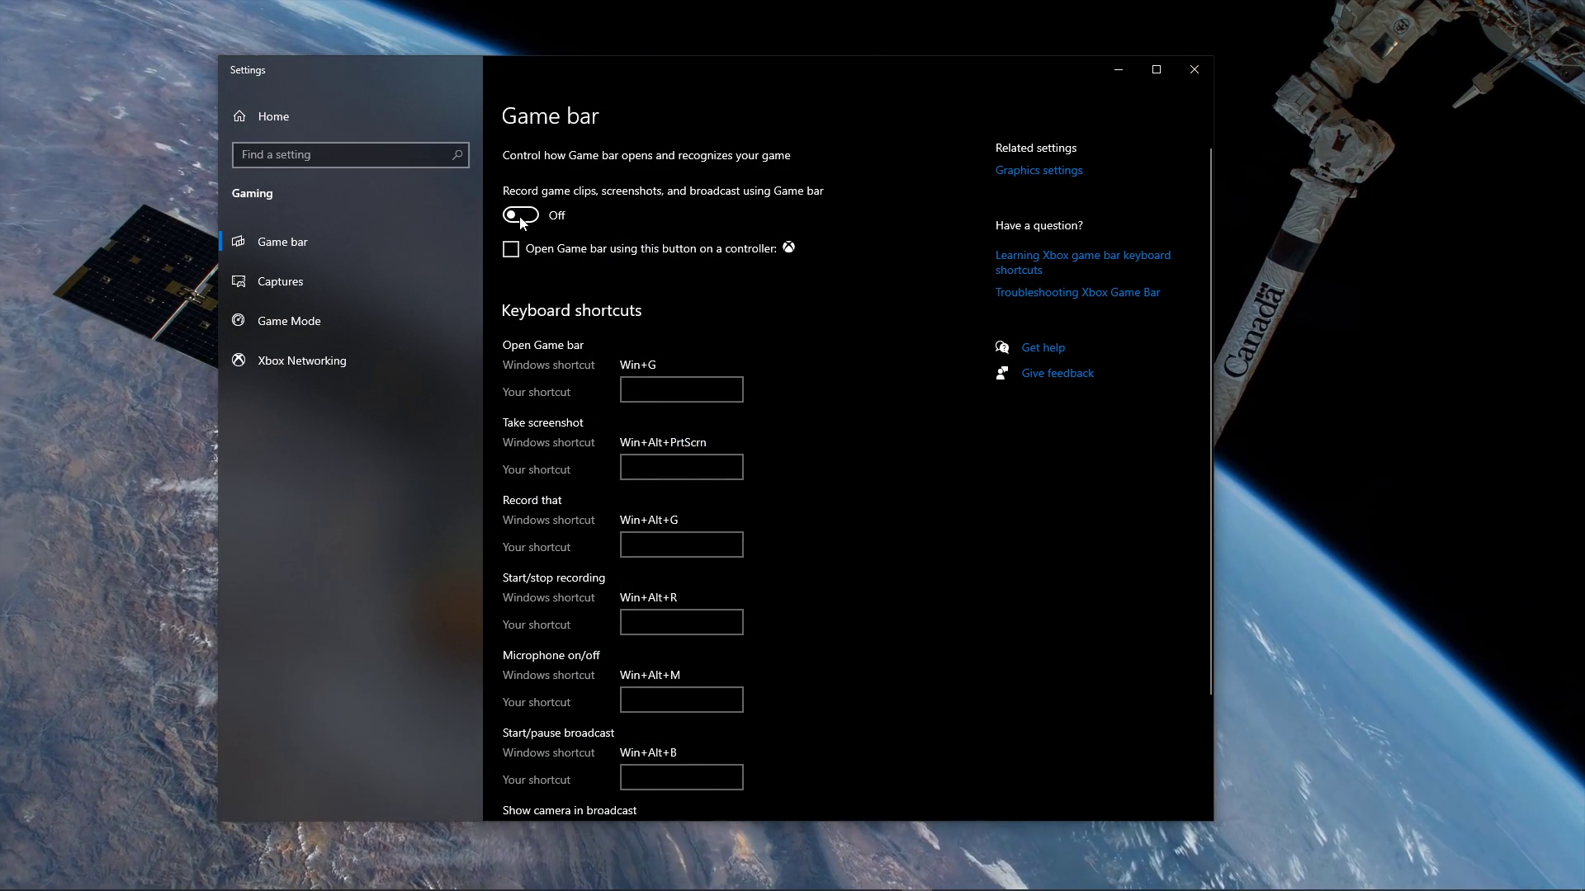
Step: Open the Captures page of the Windows gaming settings
left_click(360, 277)
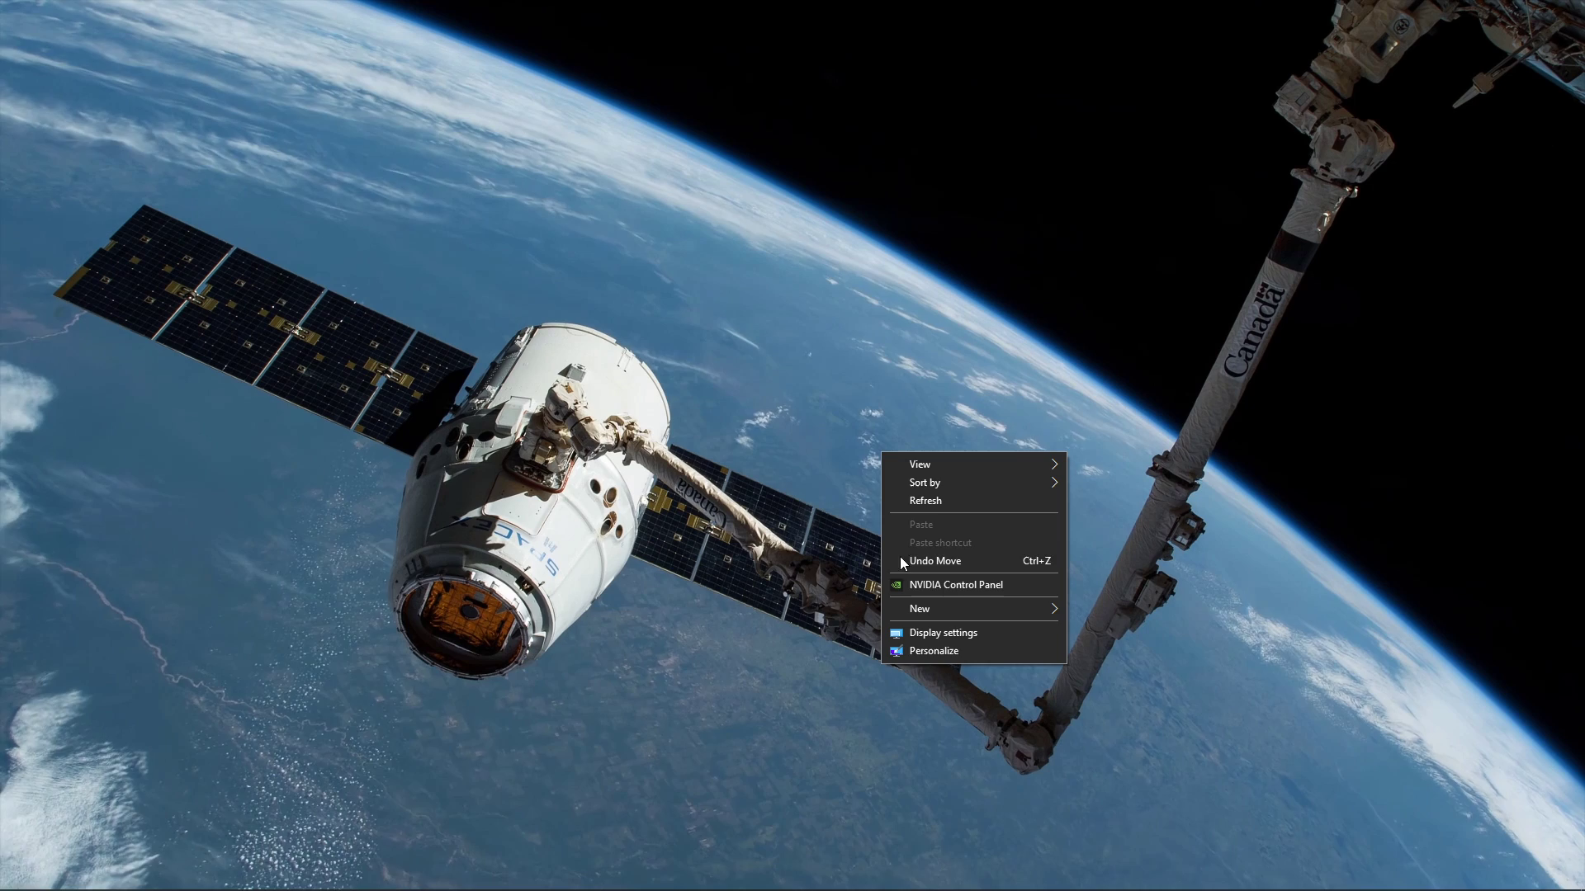
Step: Switch to NVIDIA Control Panel and add Call of Duty: Black Ops Cold War to the program-specific 3D settings
left_click(928, 586)
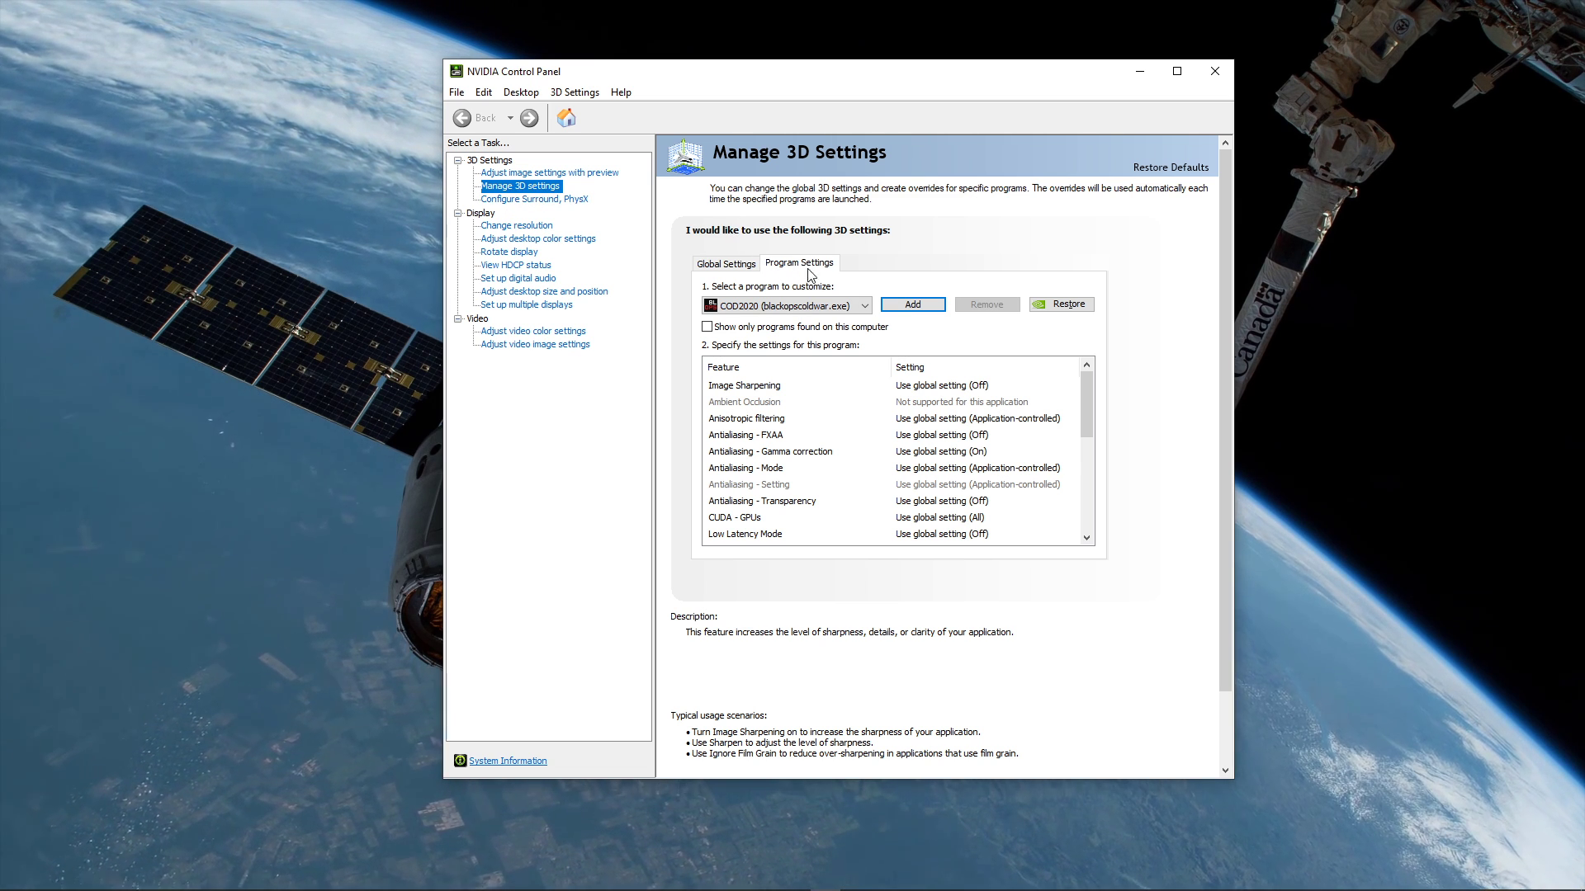
left_click(898, 308)
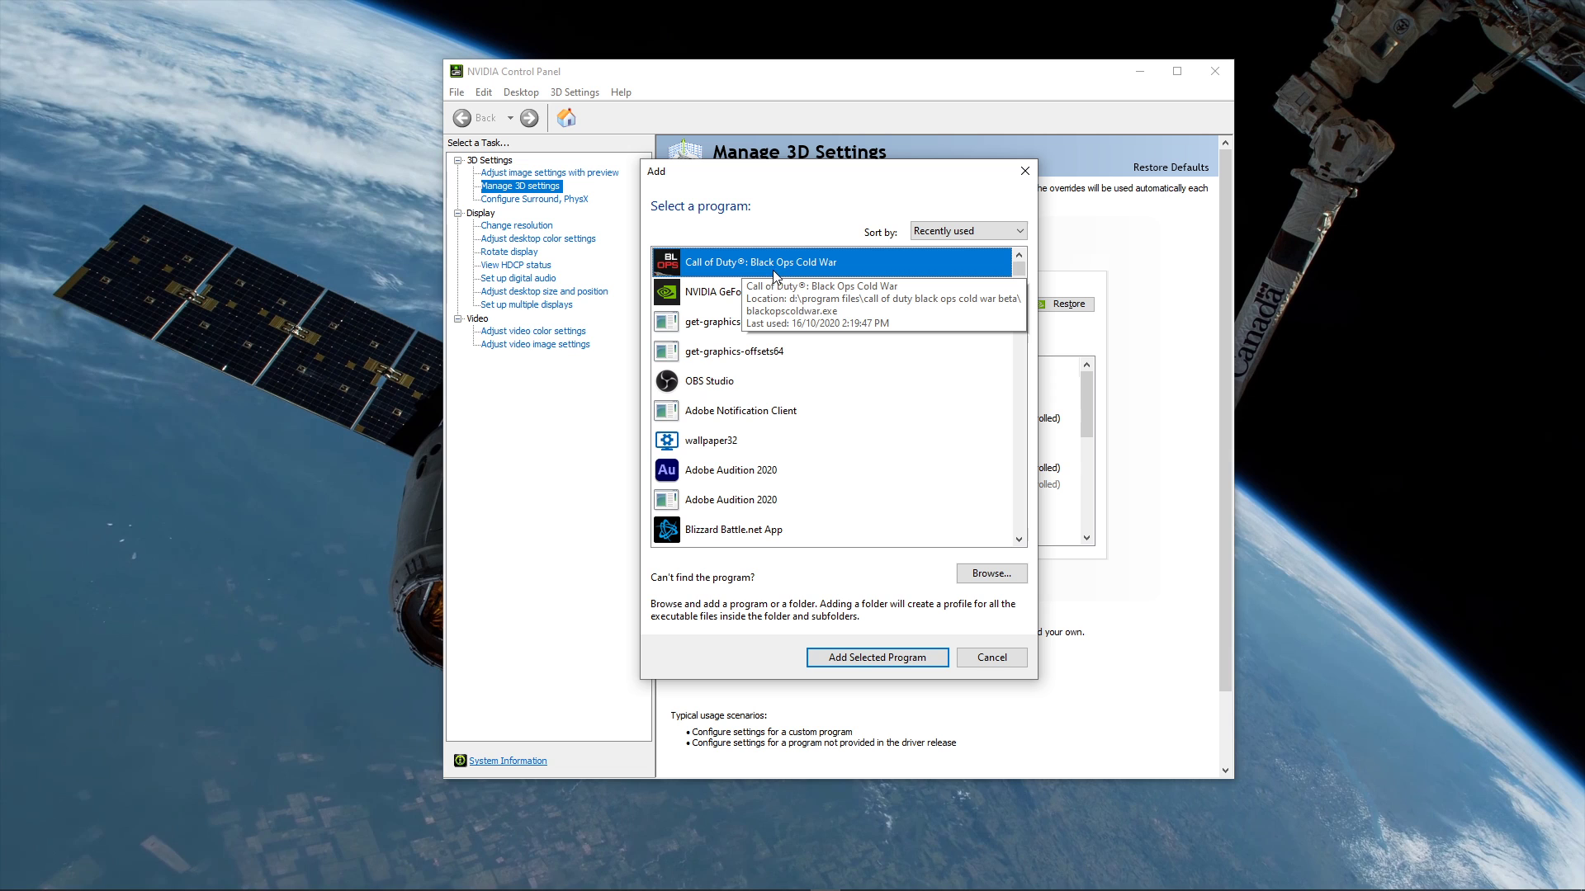
left_click(858, 664)
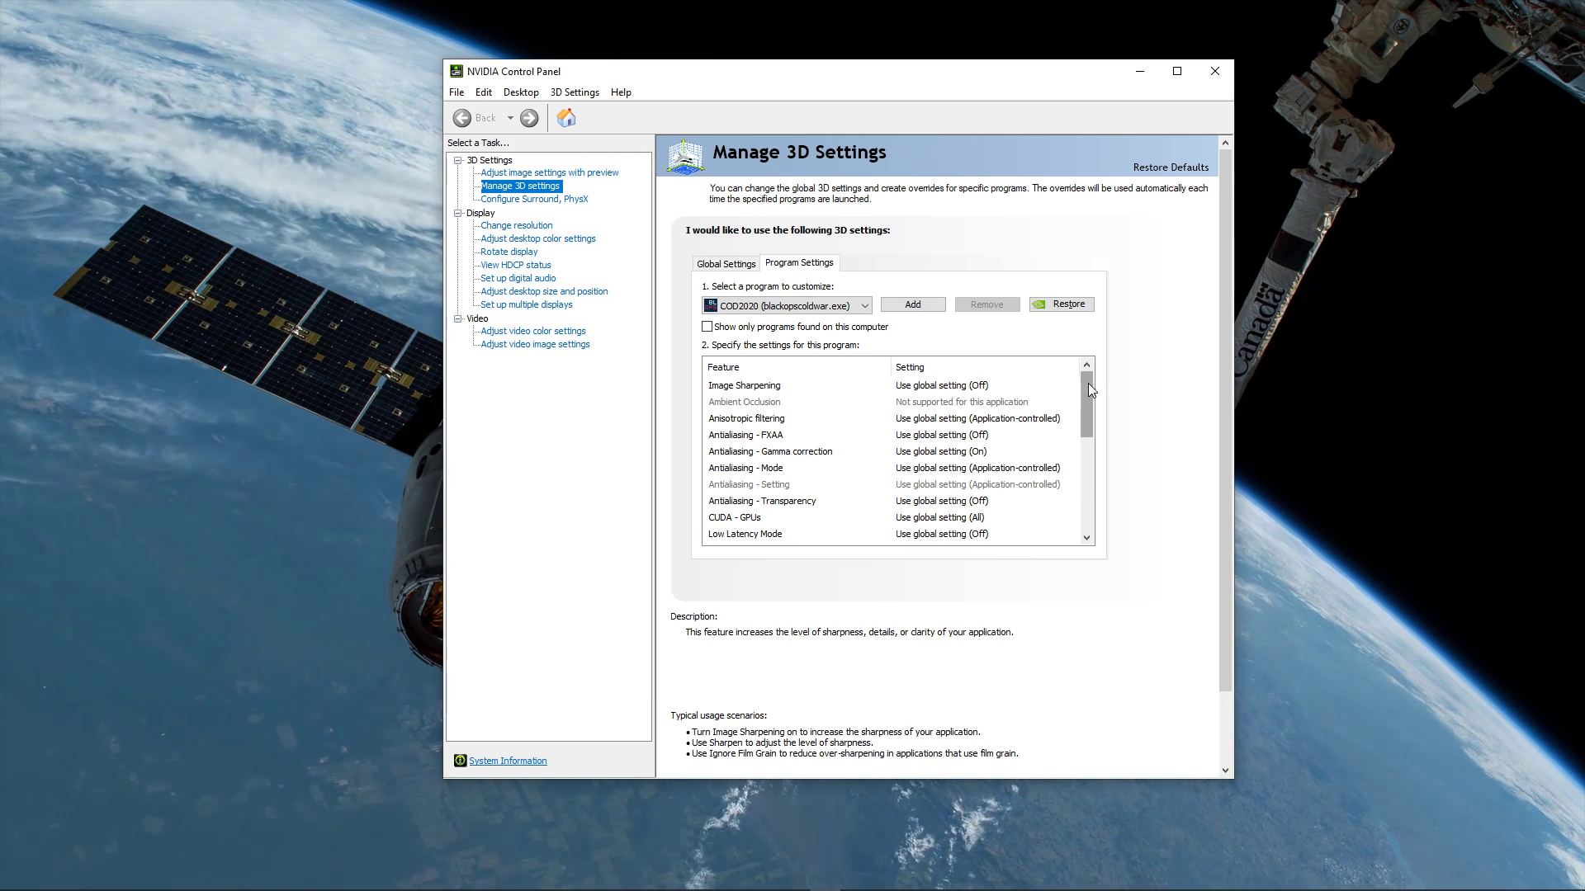
Step: Confirm the global setting with the GeForce RTX 2060 SUPER as the game's CUDA - GPUs choice
left_click_drag(1087, 388, 1085, 423)
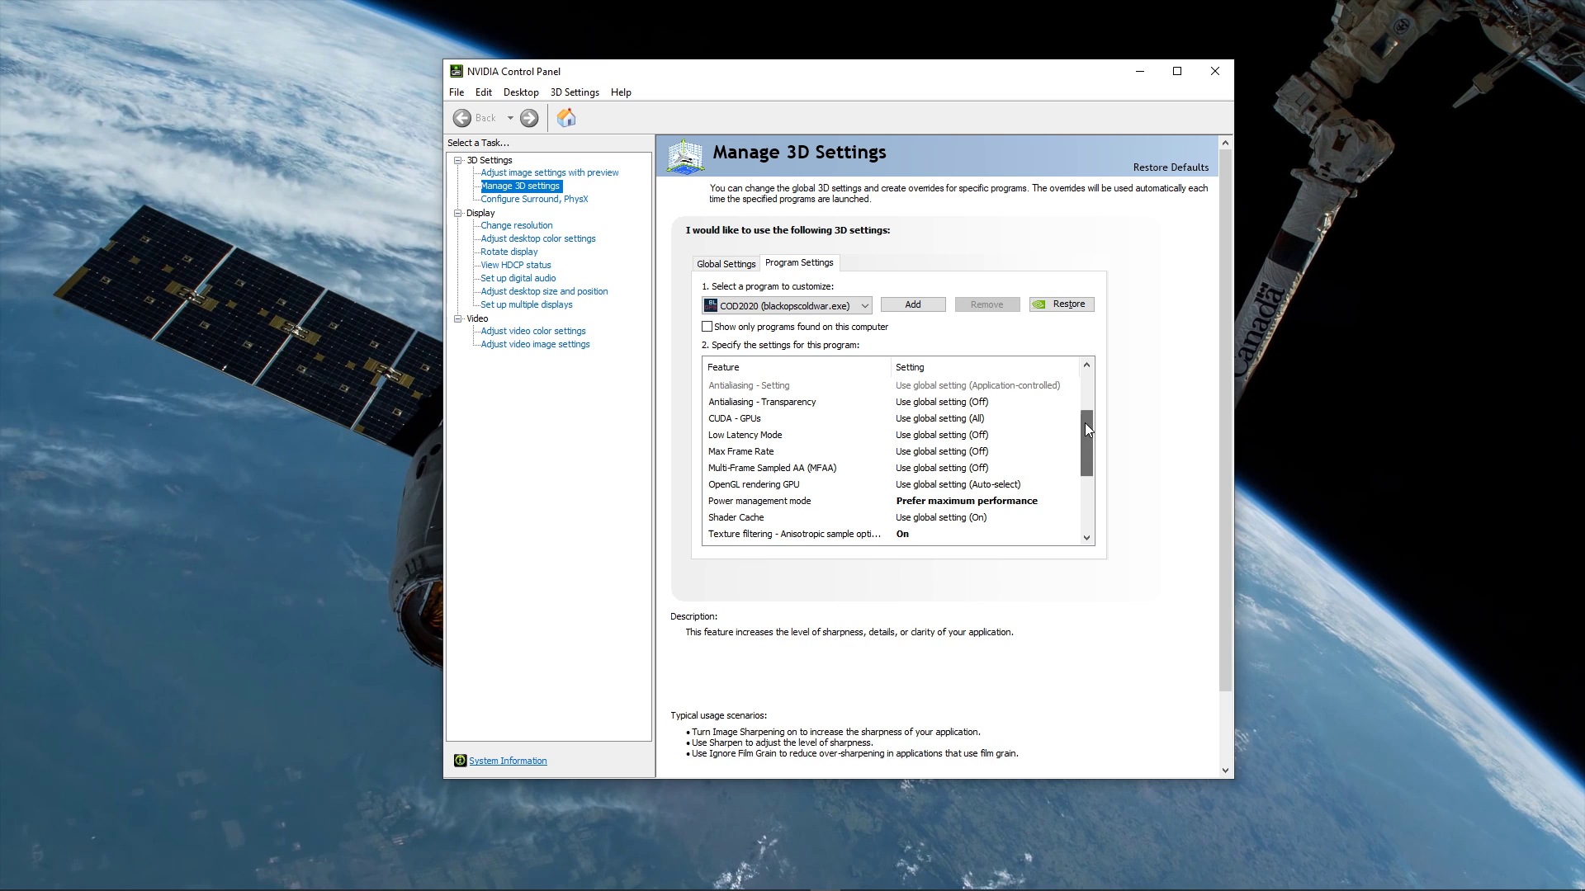
left_click(936, 418)
left_click(977, 460)
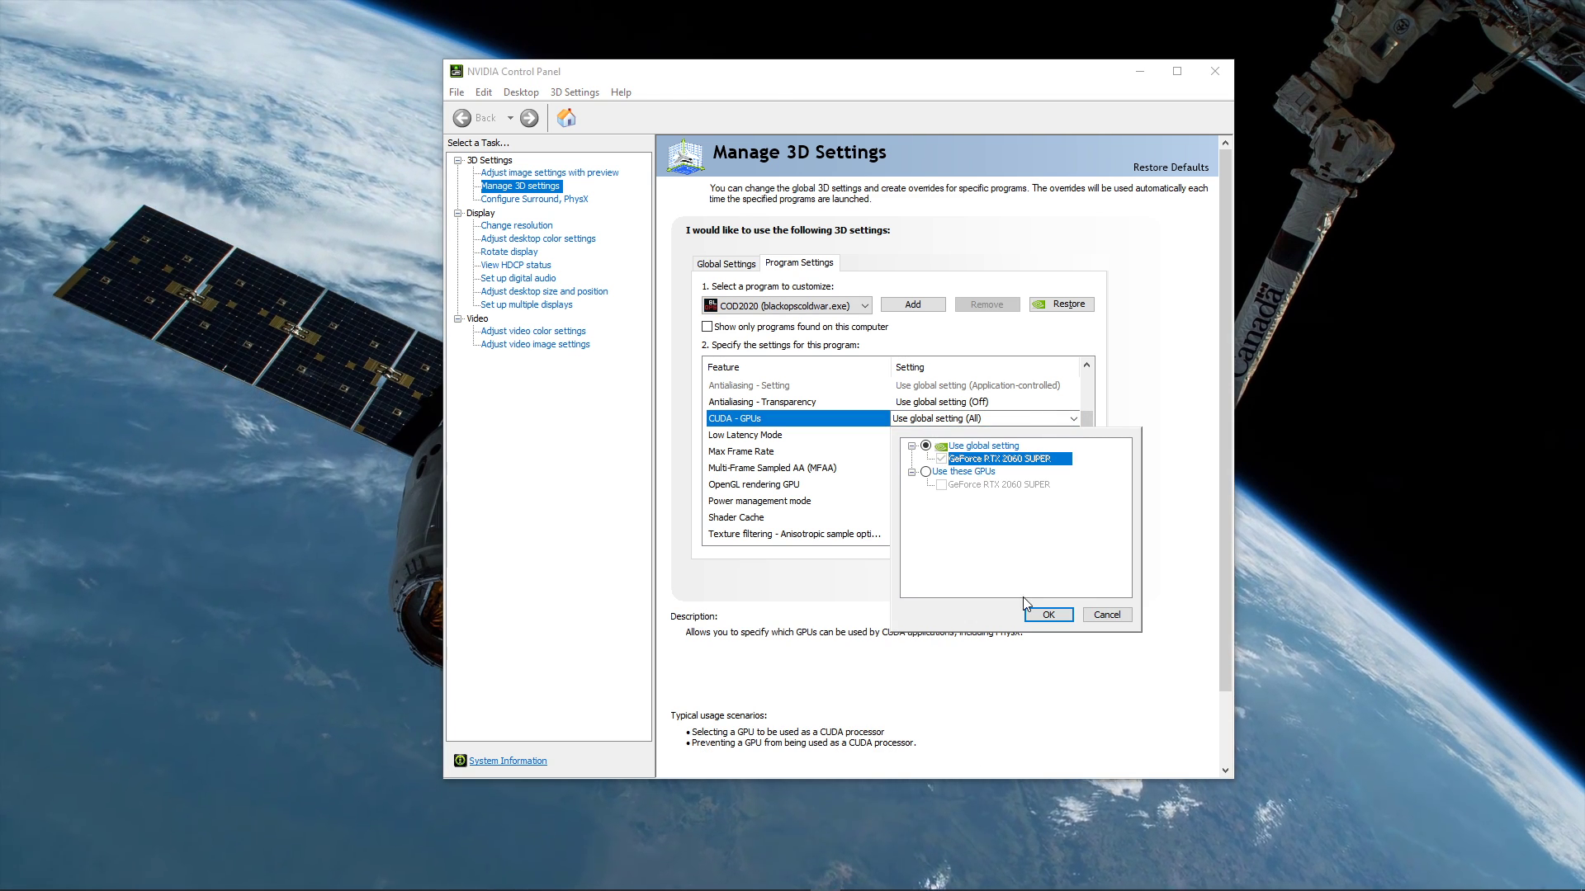
left_click(1046, 615)
Step: Set the game's power management mode to Prefer maximum performance and texture filtering quality to Performance, and apply the changes
scroll(930, 471, "down", 4)
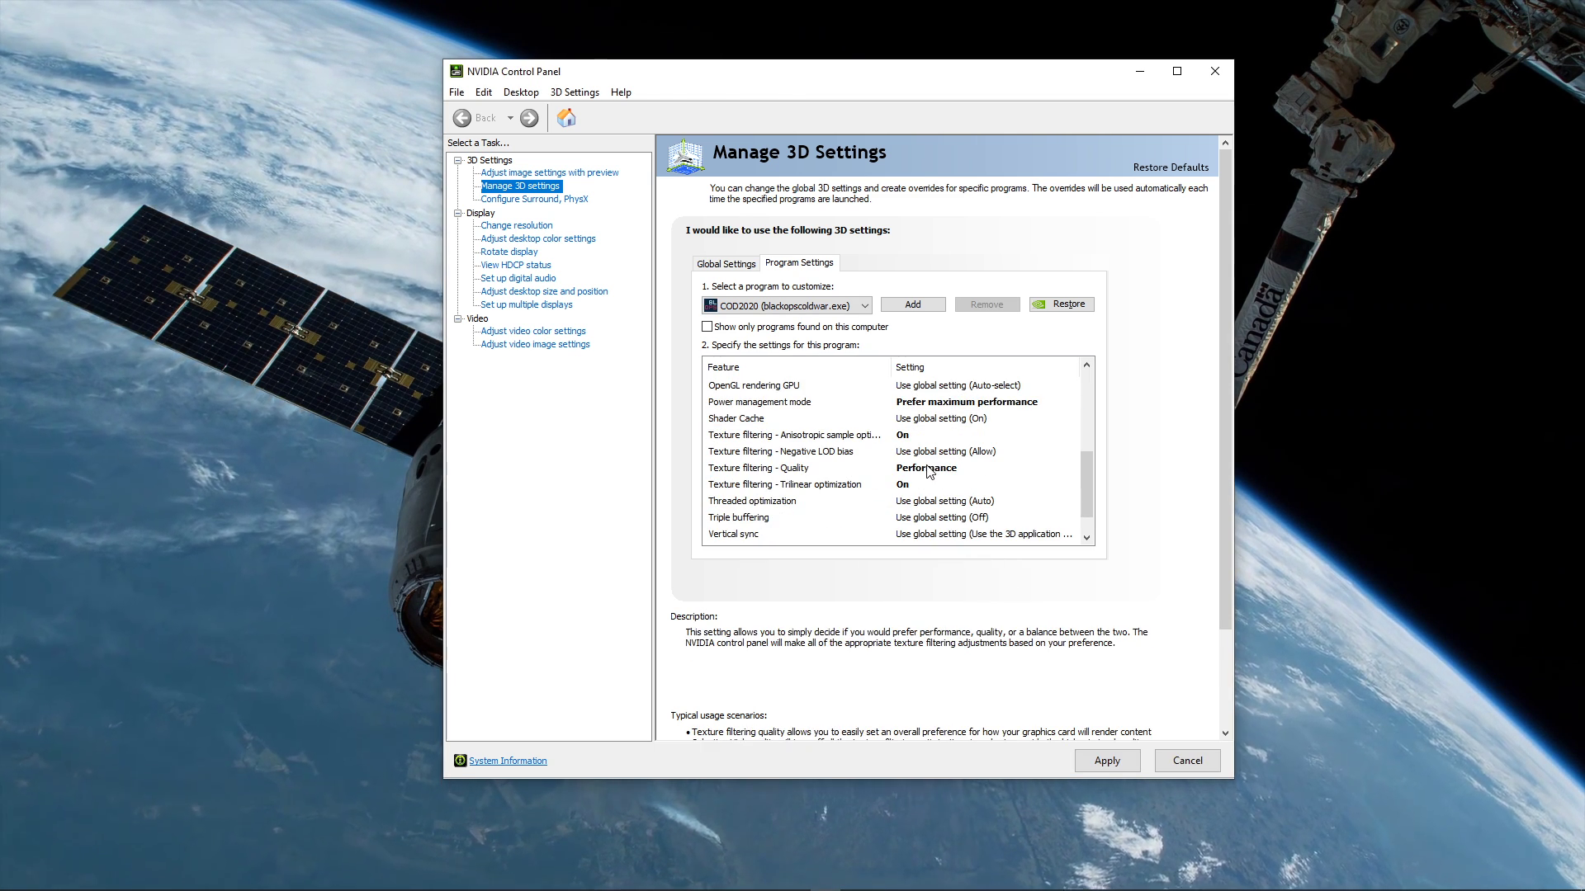
left_click(926, 404)
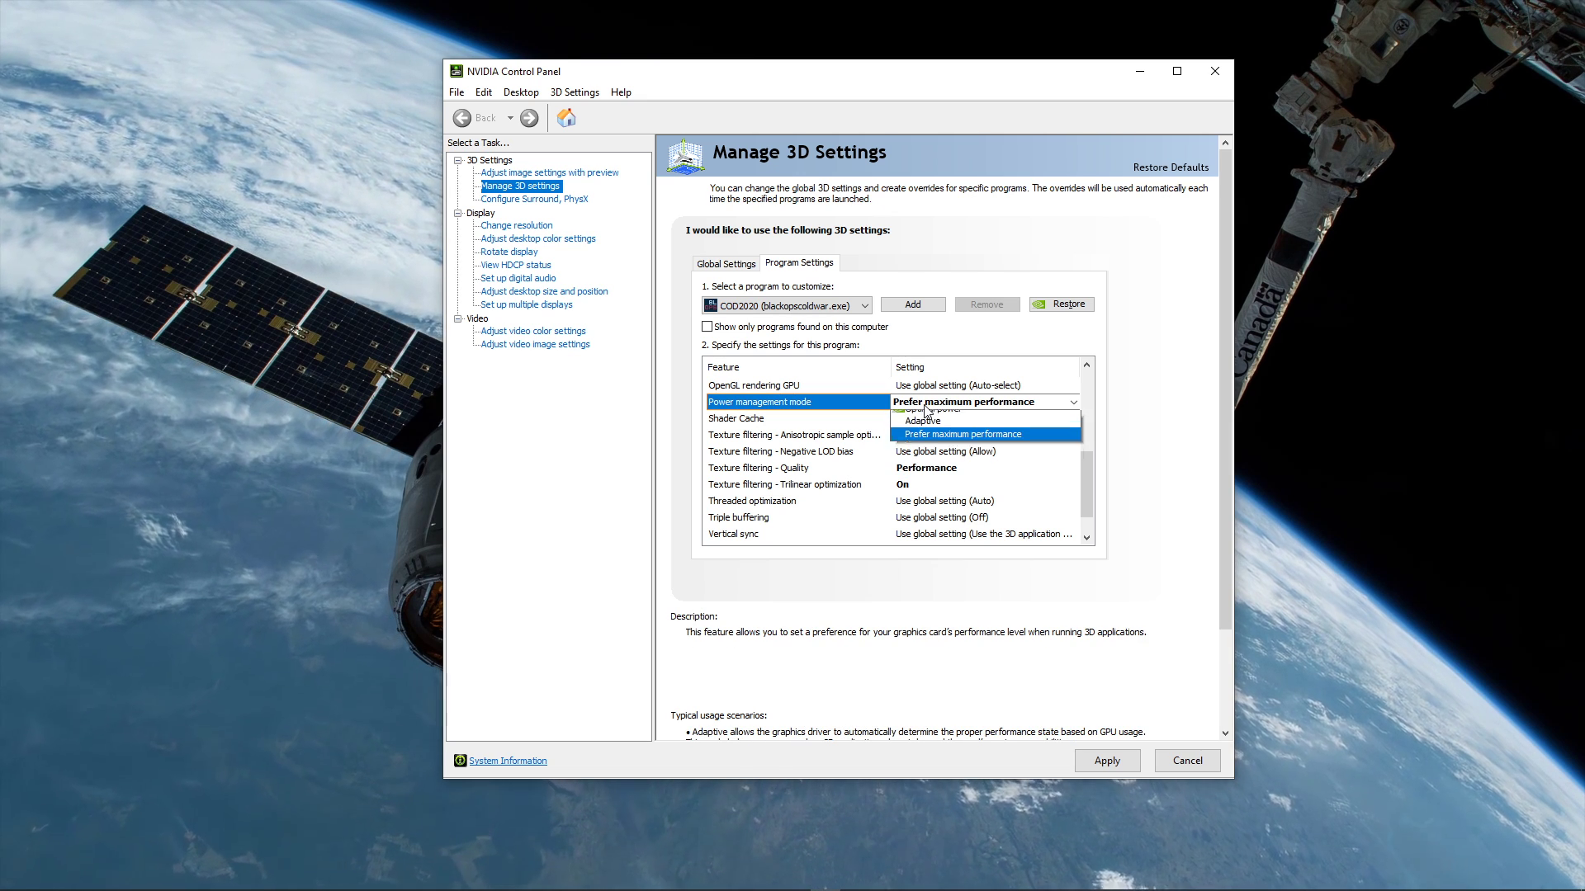
left_click(933, 435)
left_click(919, 470)
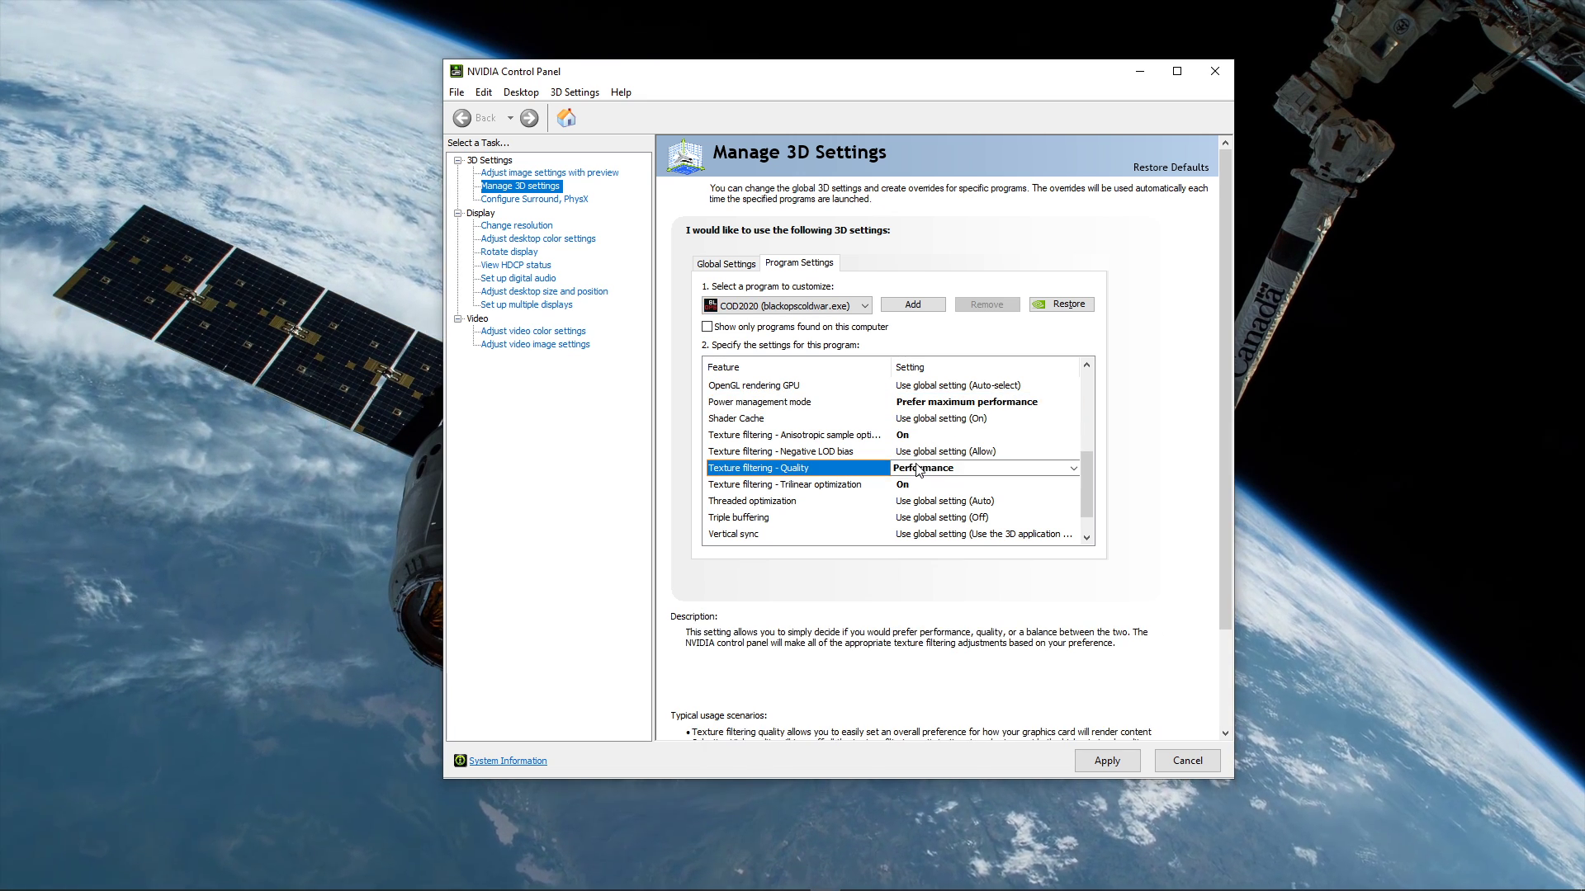
left_click(918, 469)
left_click(934, 643)
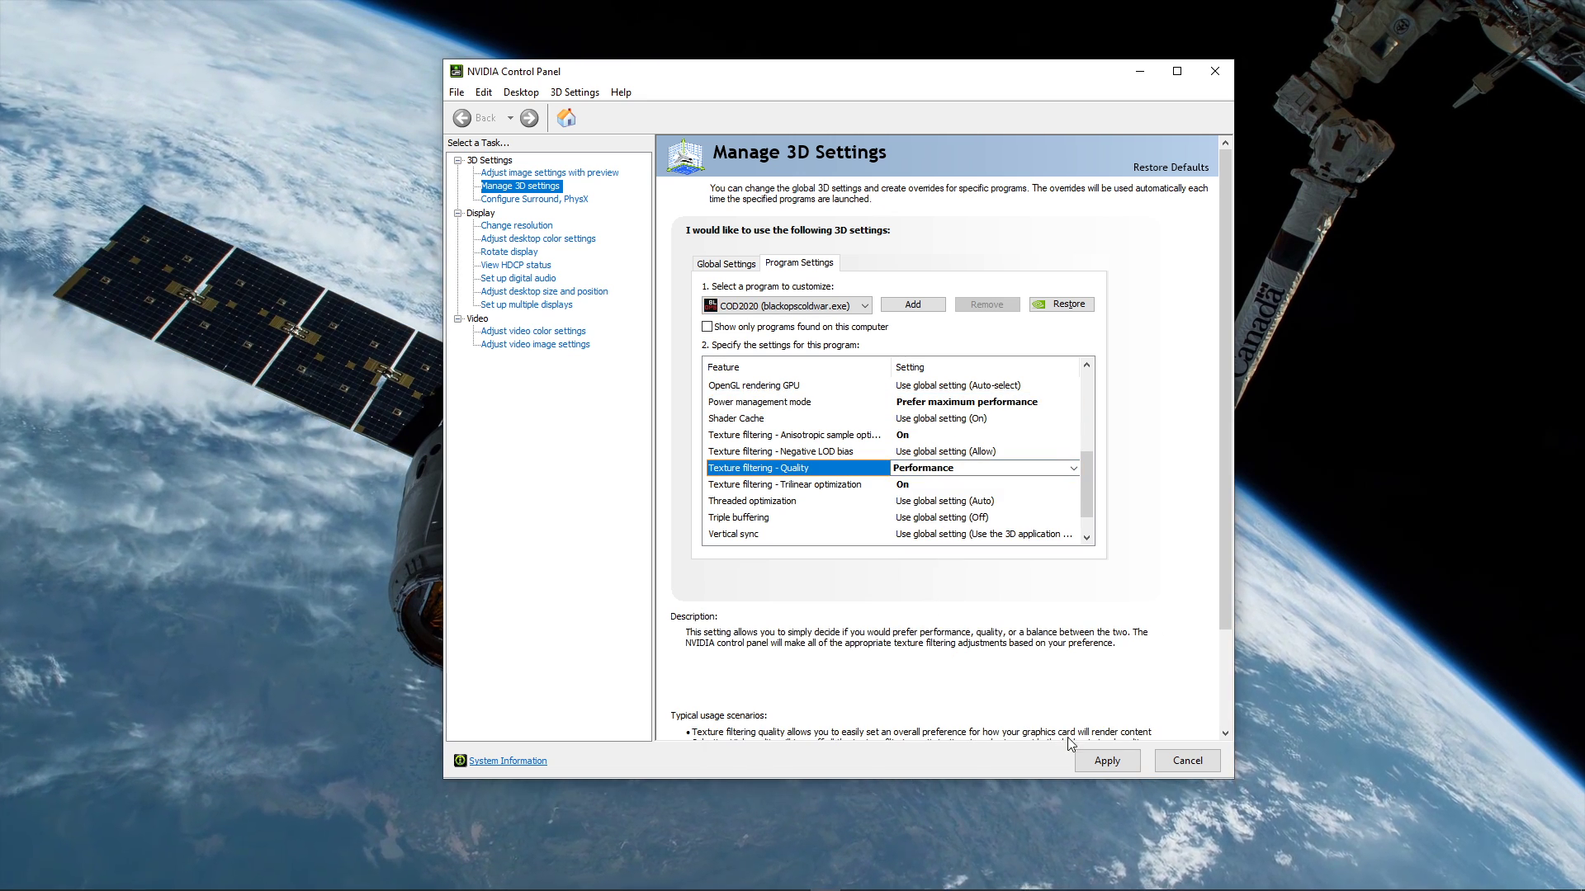
left_click(1090, 761)
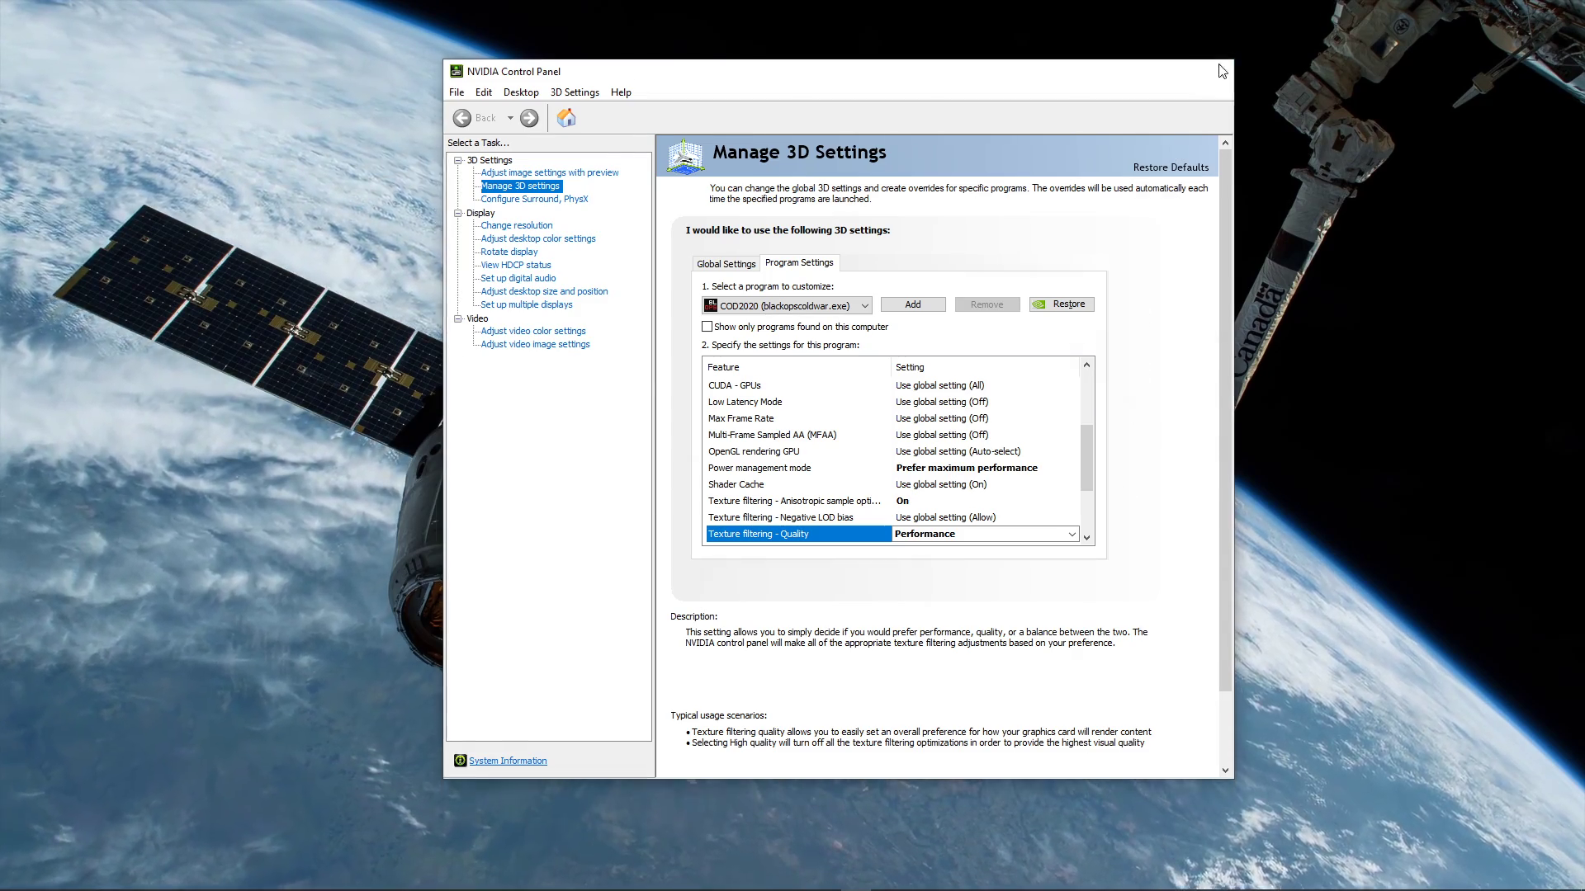